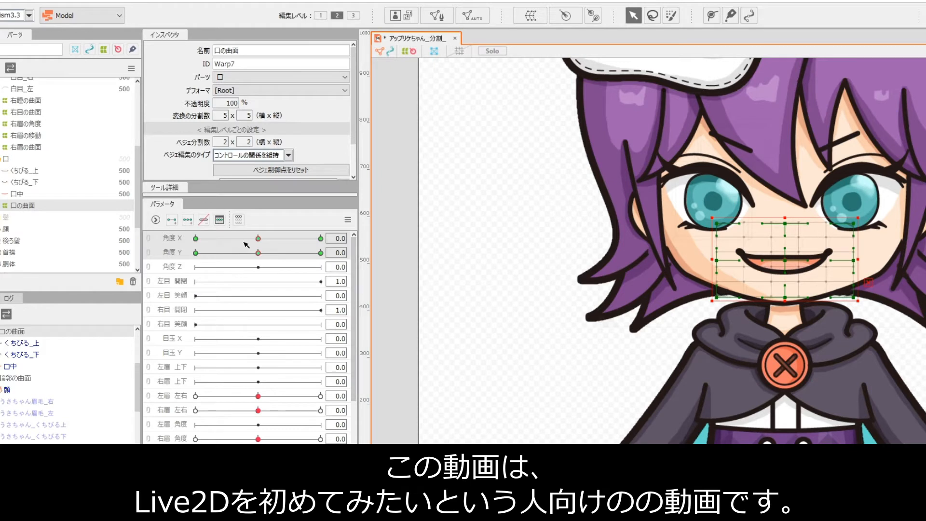
# Combine the 角度 X and 角度 Y parameters into one grid and test the mouth deformer's movement
pyautogui.click(149, 245)
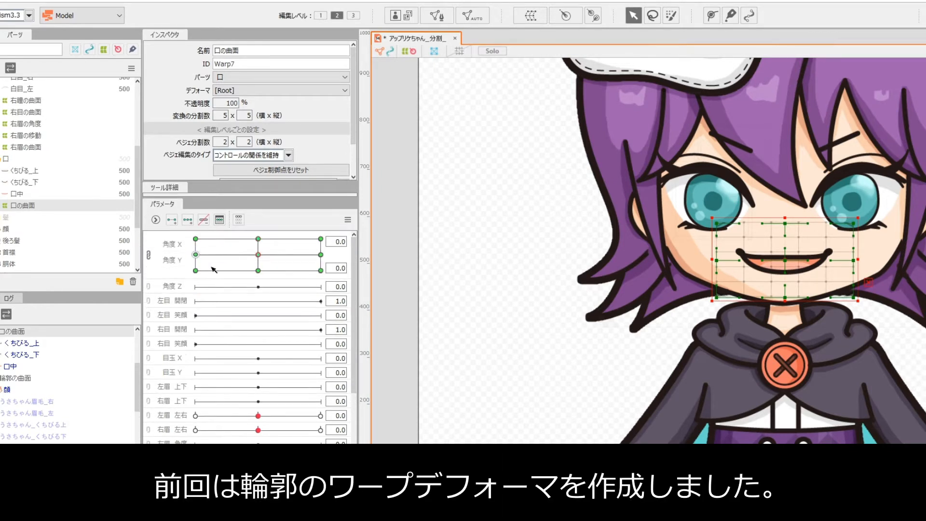
pyautogui.moveTo(233, 263); pyautogui.dragTo(242, 243)
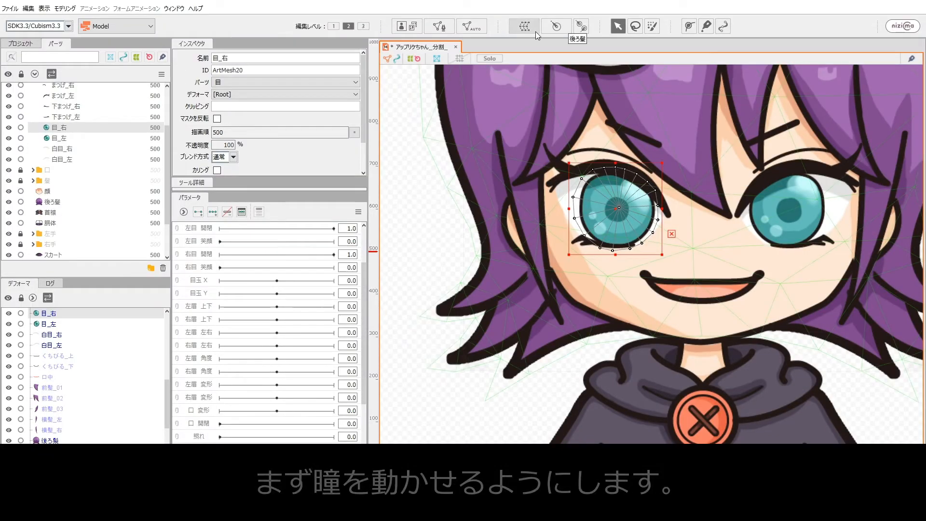
# Create a warp deformer named 右目の曲面 as the parent of the 目_右 art mesh
pyautogui.click(535, 31)
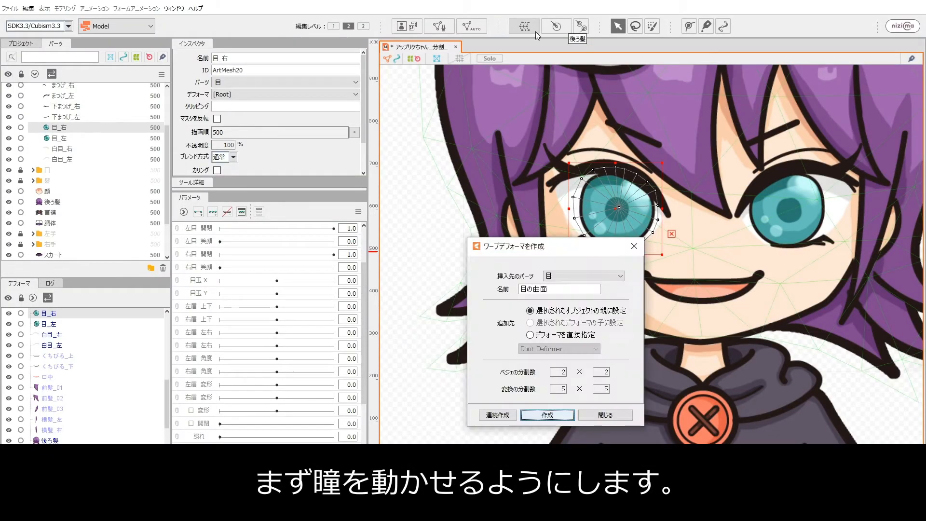
pyautogui.press('BackSpace')
pyautogui.press('BackSpace')
pyautogui.press('Zenkaku_Hankaku')
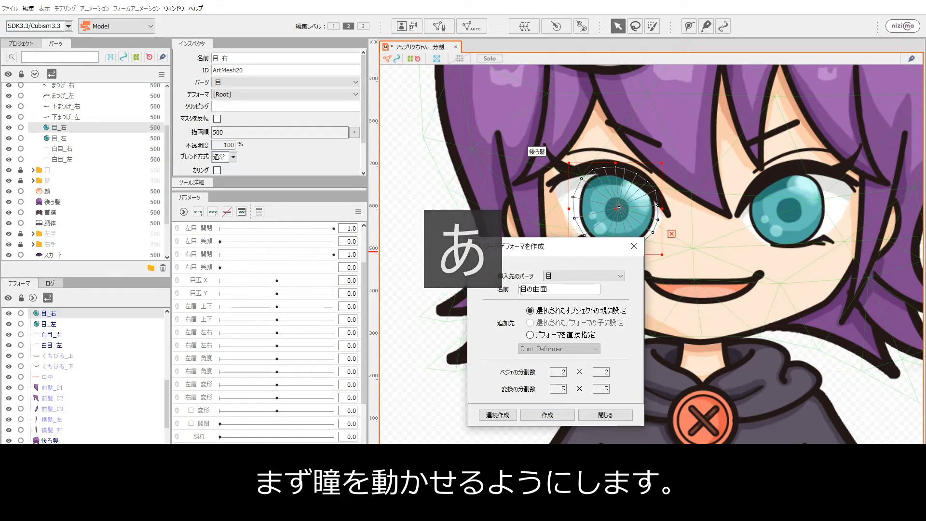
pyautogui.write('右')
pyautogui.click(547, 414)
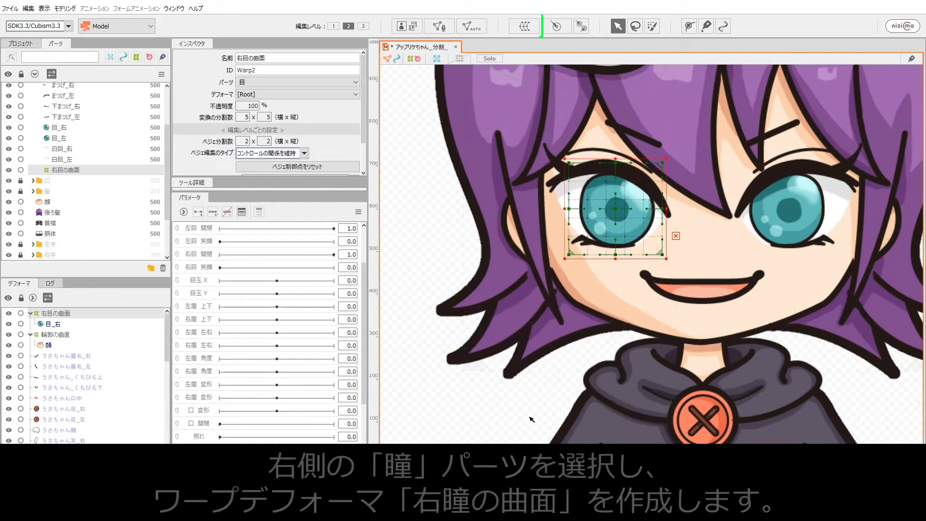
pyautogui.click(122, 368)
pyautogui.click(98, 315)
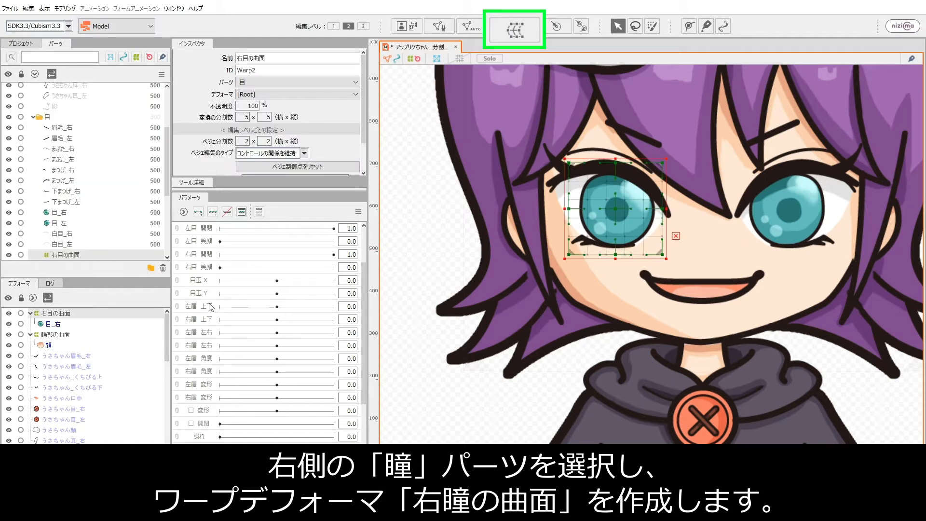
# Add three keys to 目玉 X and shift the right pupil's deformer sideways at both end keys, in opposite directions
pyautogui.click(203, 280)
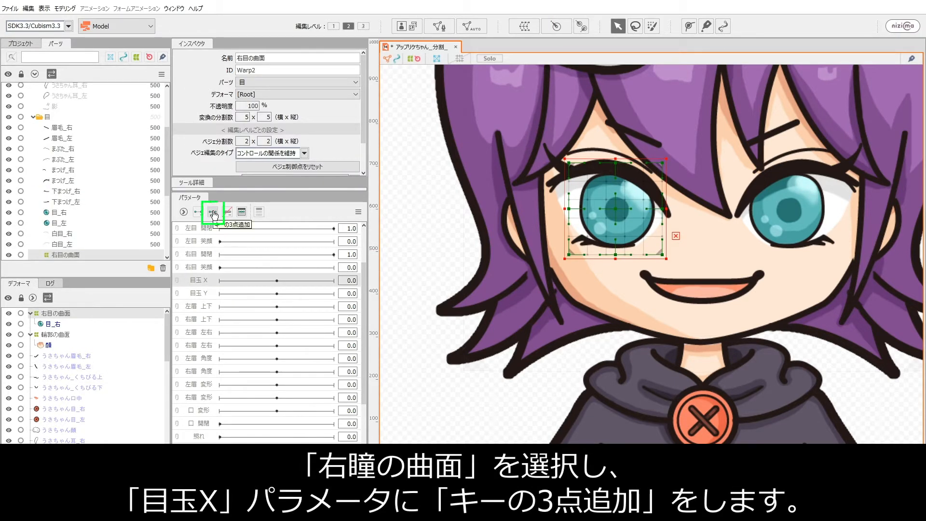
pyautogui.click(212, 212)
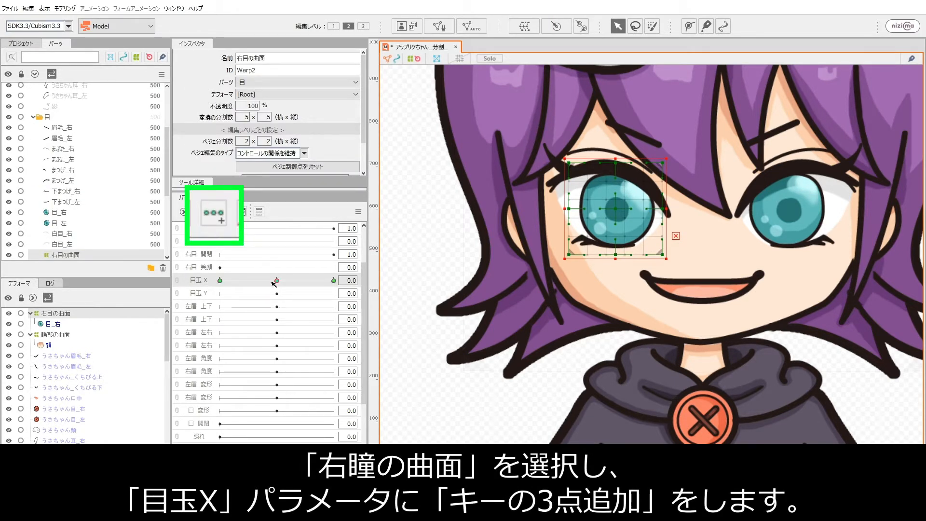
pyautogui.moveTo(273, 284); pyautogui.dragTo(254, 283)
pyautogui.moveTo(612, 209); pyautogui.dragTo(601, 208)
pyautogui.moveTo(256, 284); pyautogui.dragTo(334, 283)
pyautogui.moveTo(611, 258); pyautogui.dragTo(616, 258)
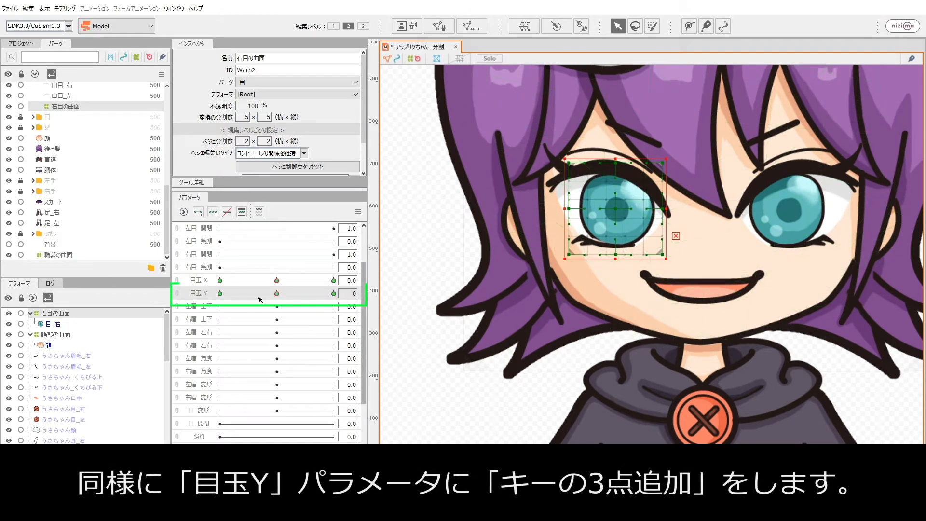
# Raise the right pupil's deformer at the -1.0 key of 目玉 Y and lower it slightly at the 1.0 key
pyautogui.moveTo(259, 297); pyautogui.dragTo(219, 294)
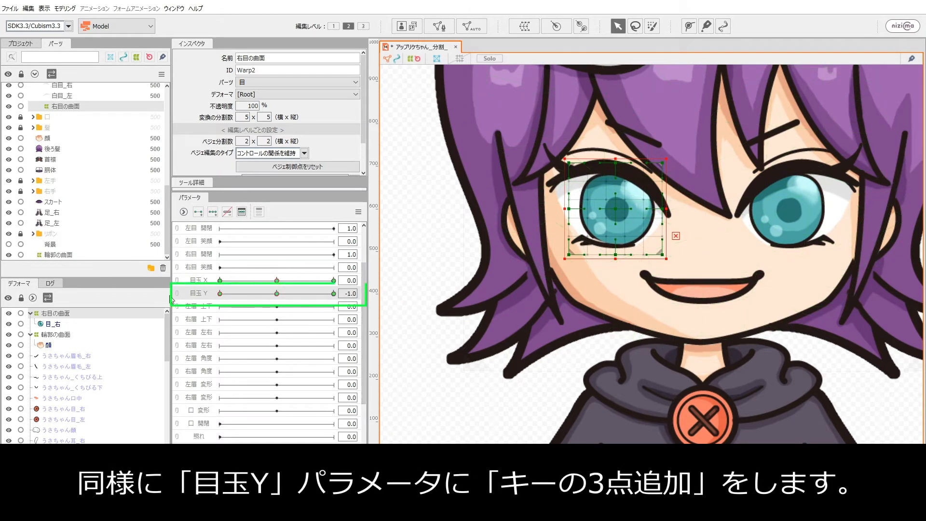
pyautogui.moveTo(614, 209); pyautogui.dragTo(614, 201)
pyautogui.click(333, 293)
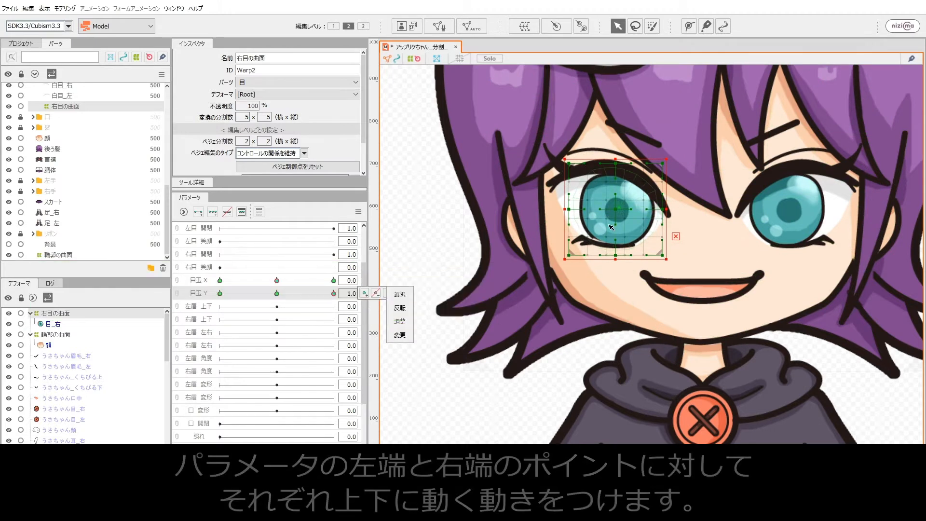
pyautogui.moveTo(618, 212); pyautogui.dragTo(619, 219)
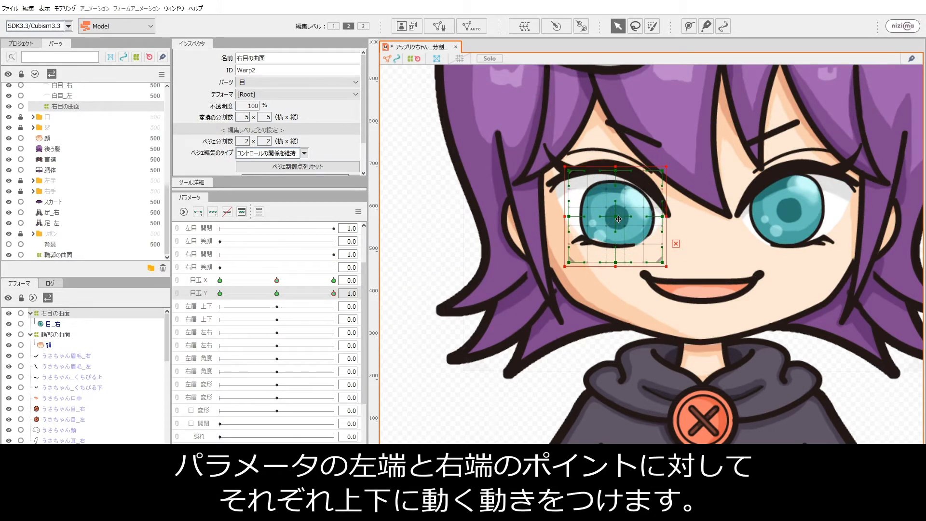
pyautogui.press('Up')
pyautogui.press('Up')
pyautogui.press('Up')
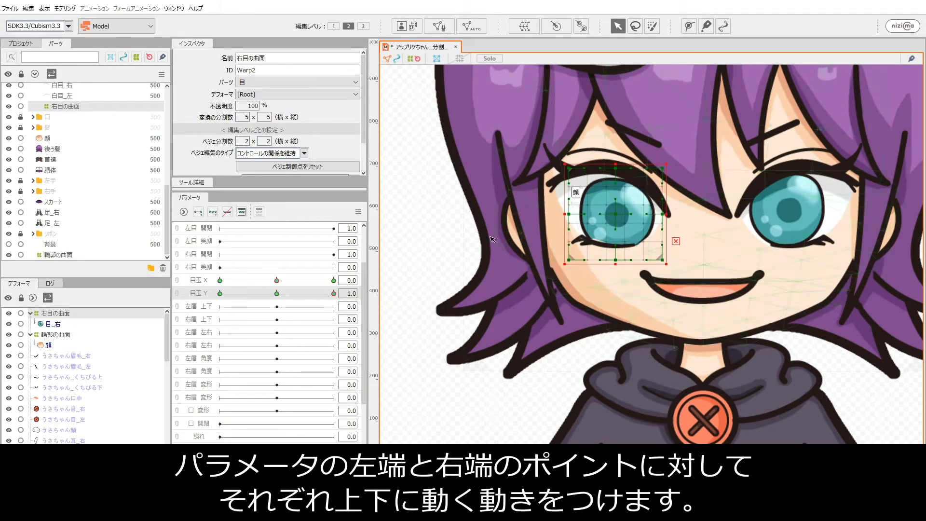
pyautogui.press('Up')
# Auto-generate the pupil deformer's four corner shapes for 目玉 X and 目玉 Y, and combine both parameters into one grid
pyautogui.click(359, 212)
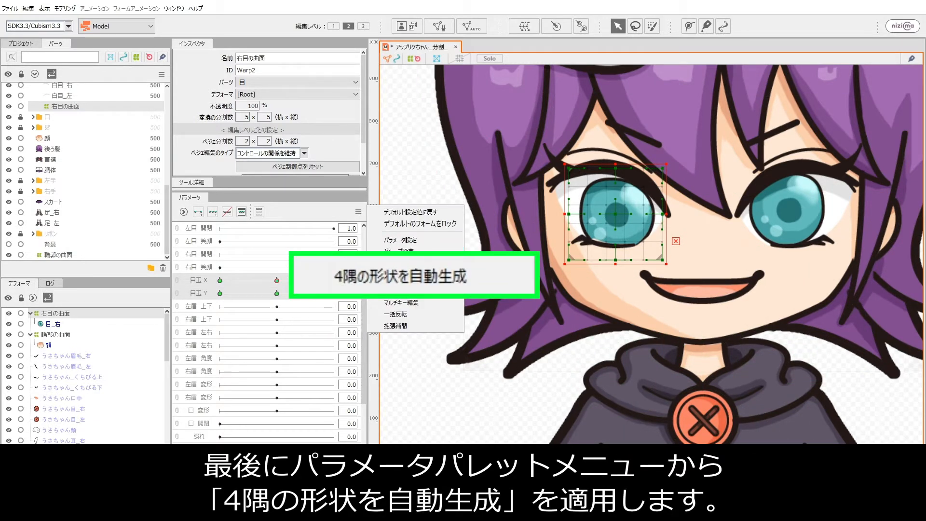
pyautogui.click(380, 279)
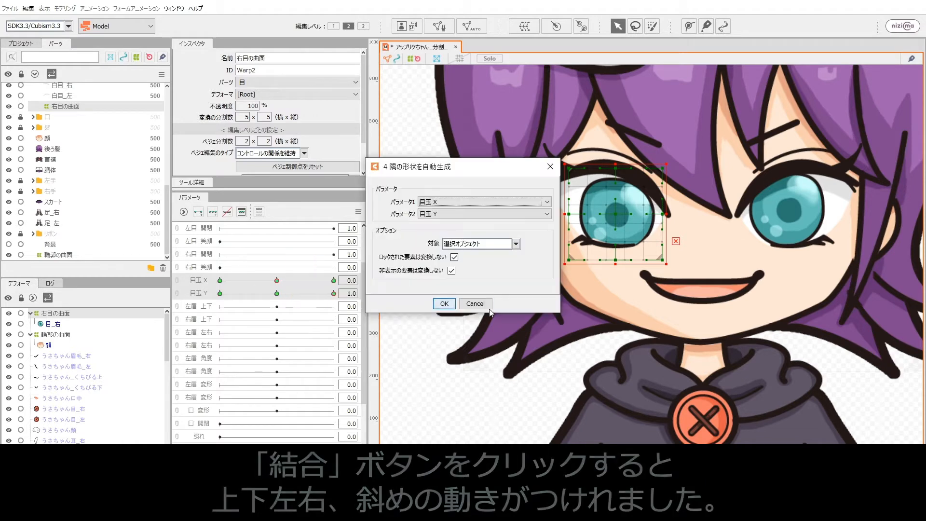
pyautogui.click(445, 304)
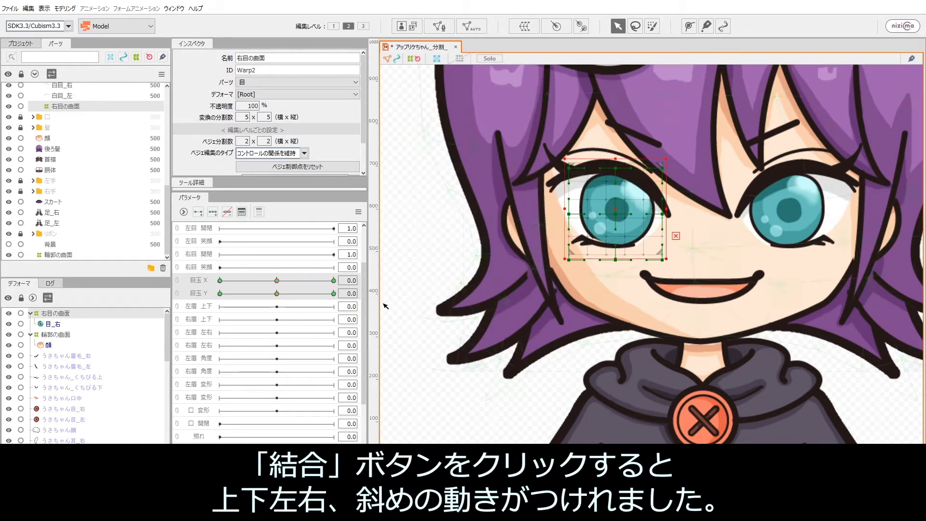
pyautogui.click(182, 287)
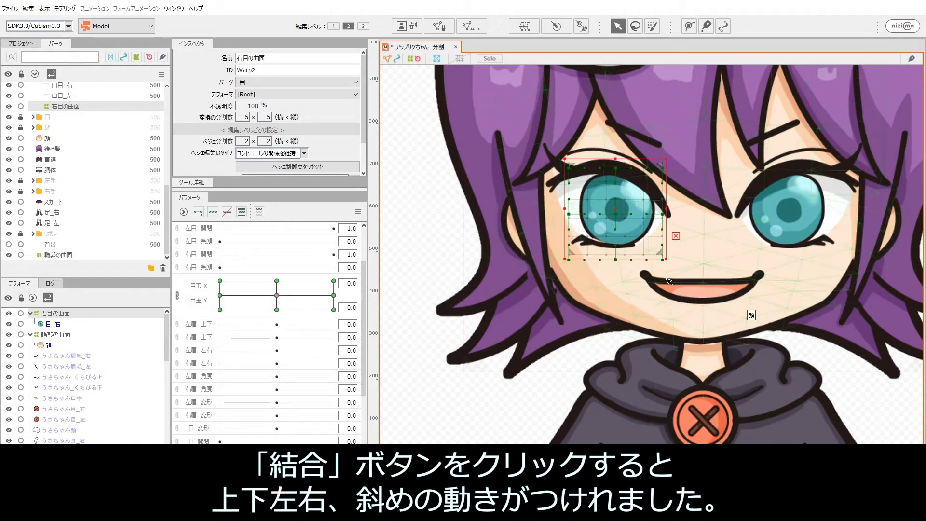
pyautogui.moveTo(277, 306); pyautogui.dragTo(301, 306)
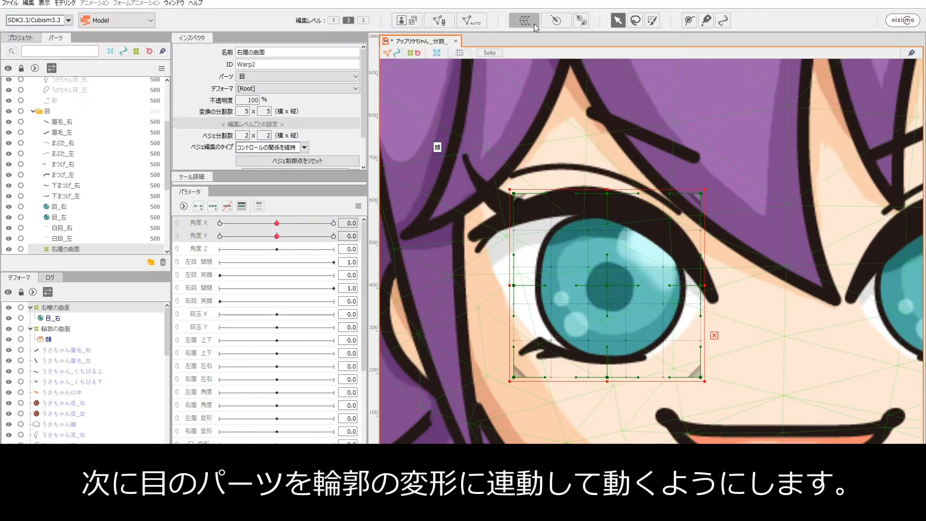
# Create a warp deformer named 右目の曲面 in the 目 part as the parent of 右瞳の曲面
pyautogui.click(533, 24)
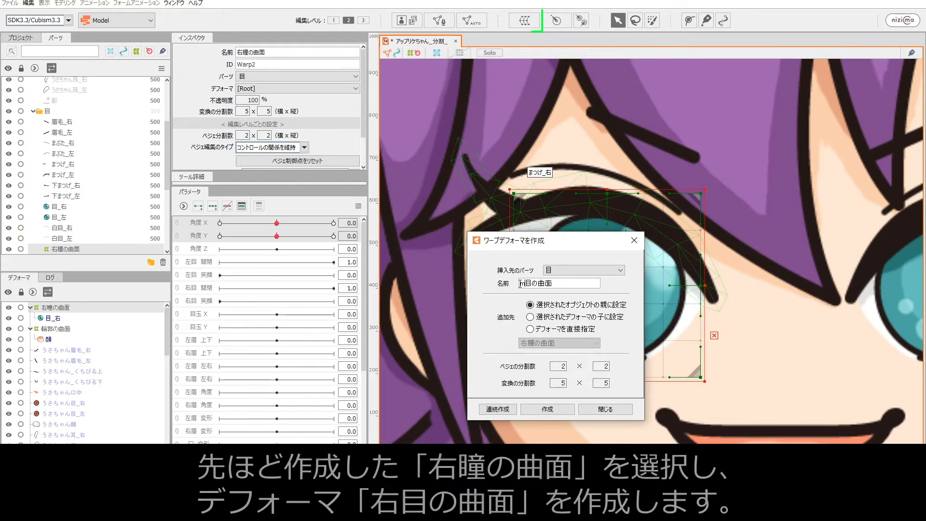
pyautogui.press('BackSpace')
pyautogui.press('BackSpace')
pyautogui.write('migi')
pyautogui.press('space')
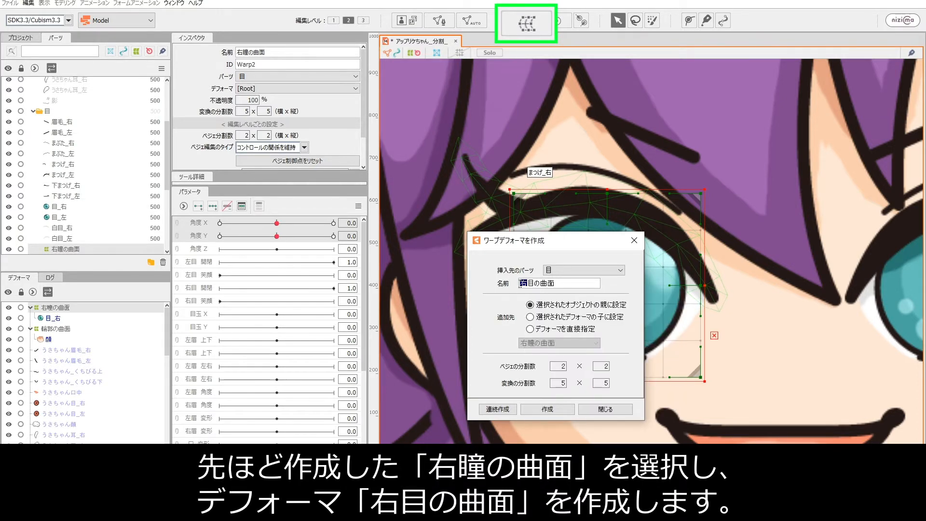
pyautogui.click(554, 414)
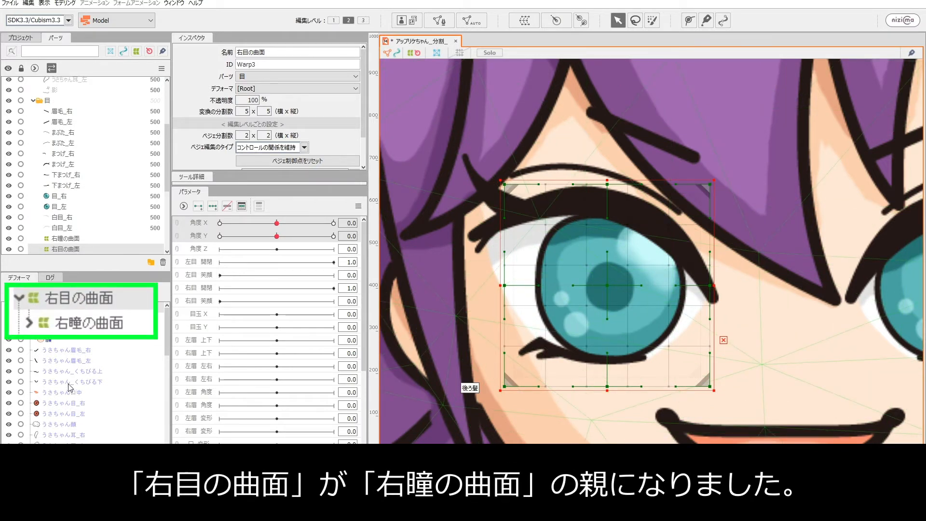
# Make まぶた_右, まつげ_右, 下まつげ_右 and 白目_右 children of the 右目の曲面 deformer
pyautogui.scroll(-4, 69, 385)
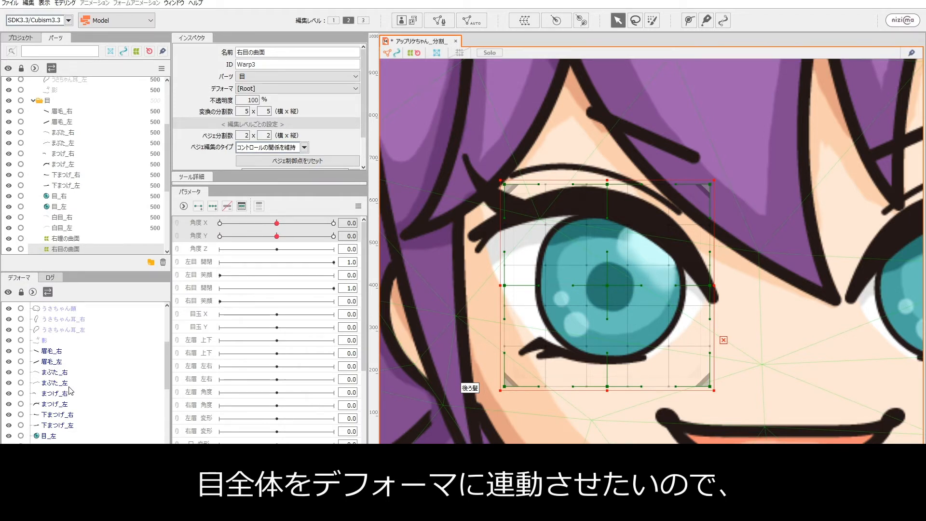
pyautogui.click(54, 374)
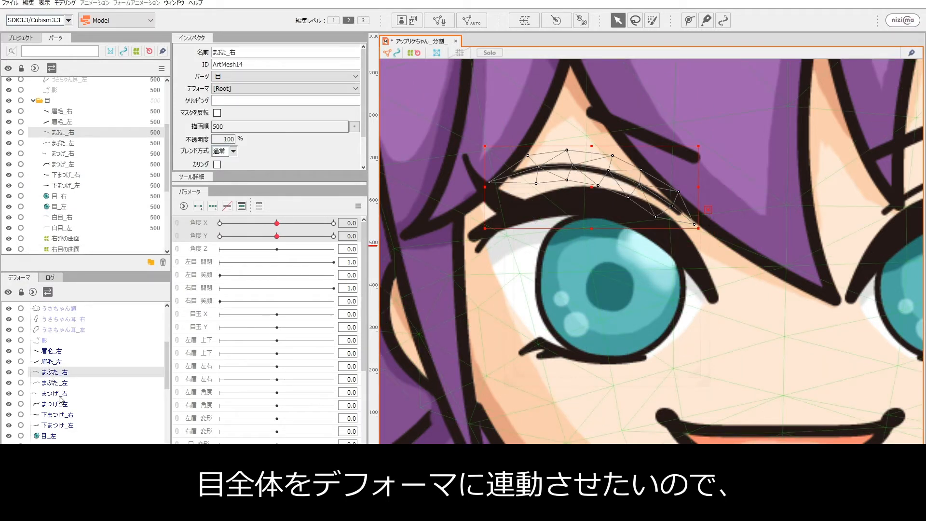
pyautogui.keyDown('ctrl'); pyautogui.click(54, 394); pyautogui.keyUp('ctrl')
pyautogui.keyDown('ctrl'); pyautogui.click(57, 415); pyautogui.keyUp('ctrl')
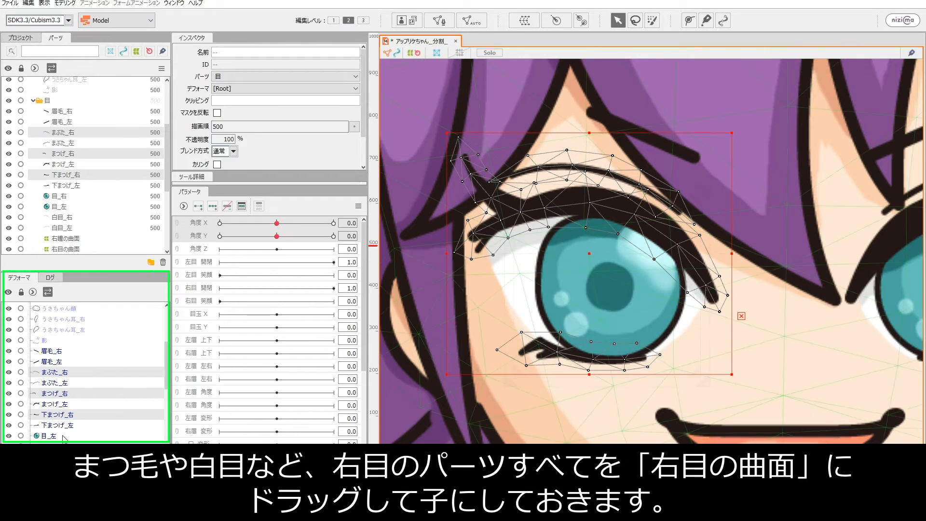
pyautogui.keyDown('ctrl'); pyautogui.click(54, 446); pyautogui.keyUp('ctrl')
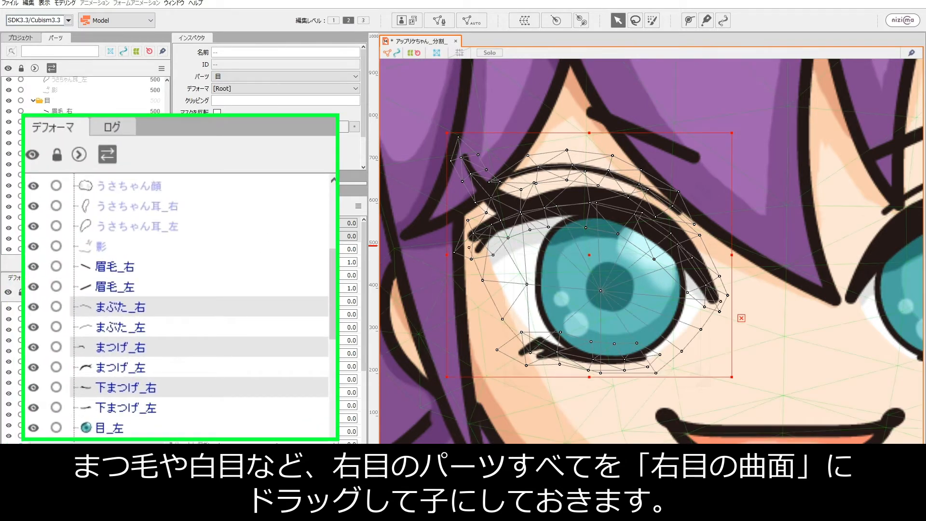
pyautogui.scroll(2, 56, 399)
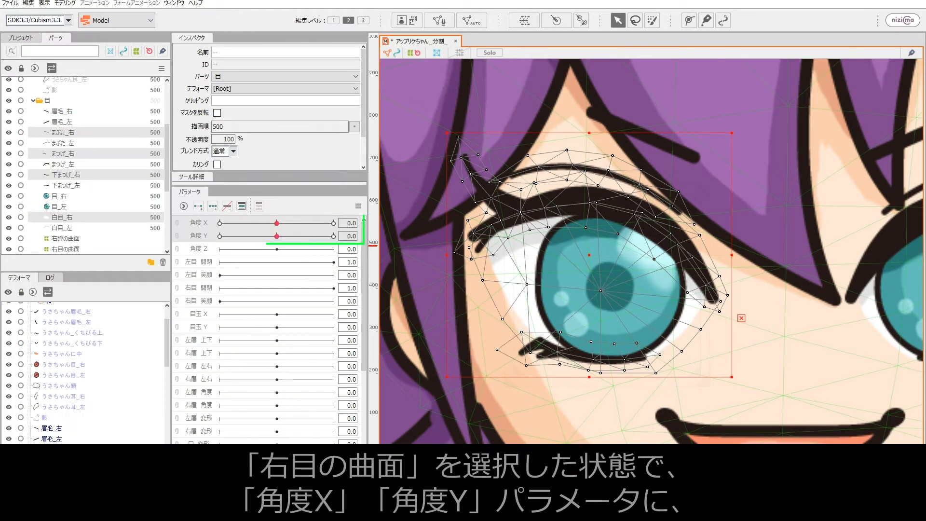
pyautogui.moveTo(56, 436); pyautogui.dragTo(60, 308)
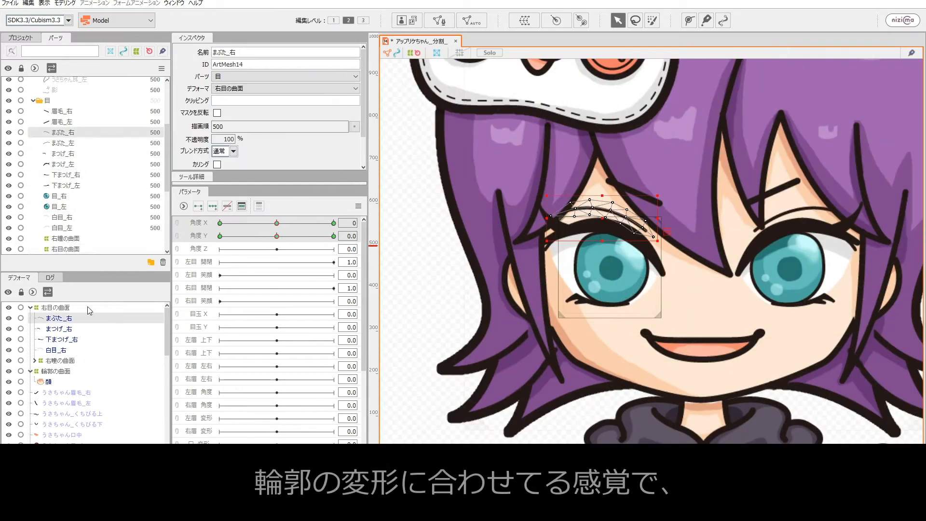
# Shape the 右目の曲面 deformer at the end keys of 角度 X and 角度 Y to follow the face outline
pyautogui.click(56, 307)
pyautogui.moveTo(674, 255); pyautogui.dragTo(666, 255)
pyautogui.moveTo(775, 255); pyautogui.dragTo(761, 262)
pyautogui.moveTo(220, 223); pyautogui.dragTo(354, 236)
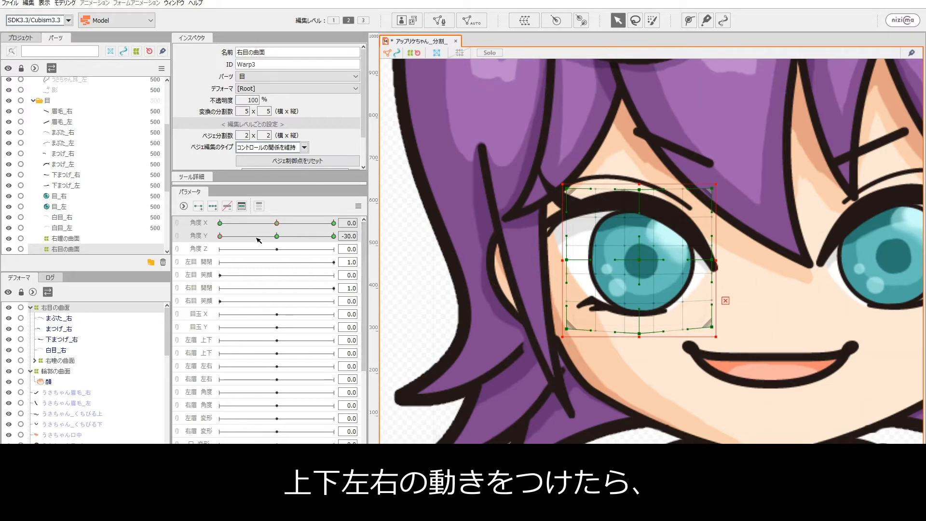
pyautogui.moveTo(220, 236); pyautogui.dragTo(334, 238)
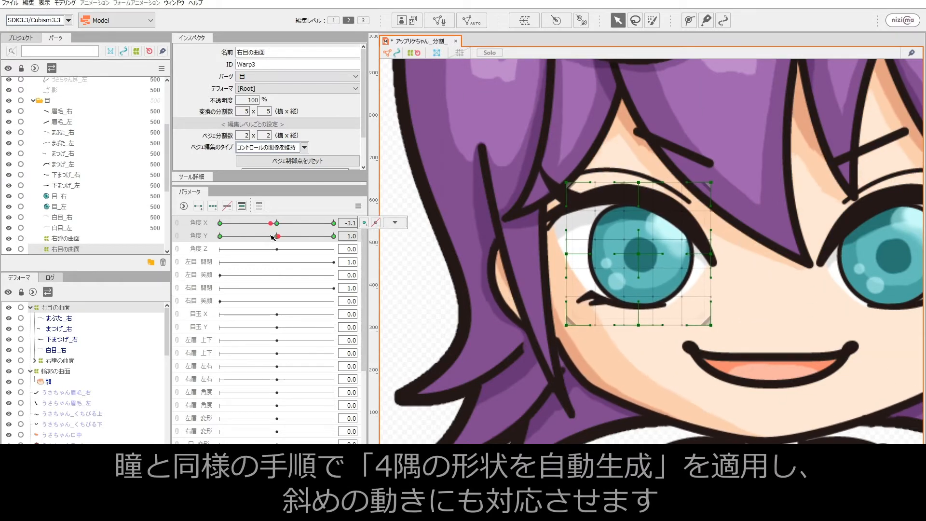
# Auto-generate the four corner shapes of 右目の曲面 for 角度 X and 角度 Y, combine the parameters and test the diagonal motion
pyautogui.click(358, 206)
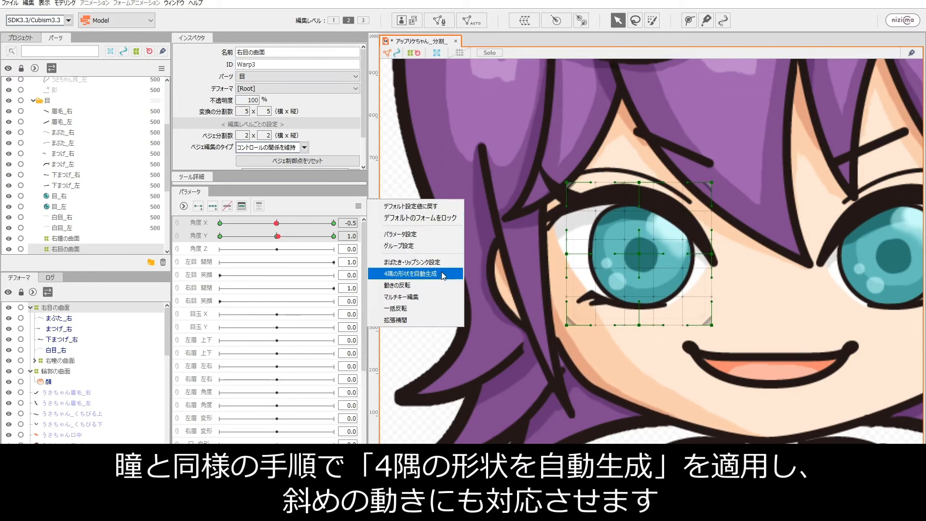
pyautogui.click(442, 275)
pyautogui.click(442, 295)
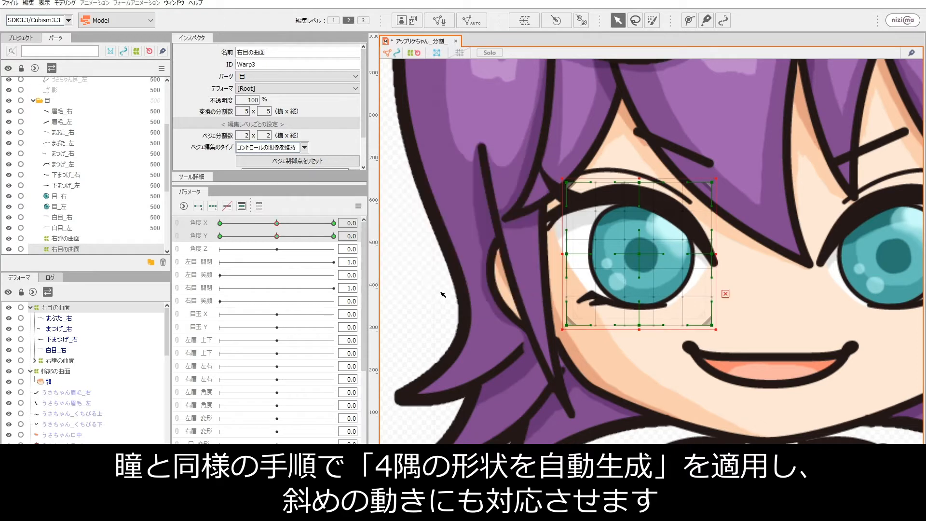
pyautogui.click(180, 230)
pyautogui.moveTo(277, 237); pyautogui.dragTo(244, 251)
pyautogui.moveTo(244, 251); pyautogui.dragTo(239, 252)
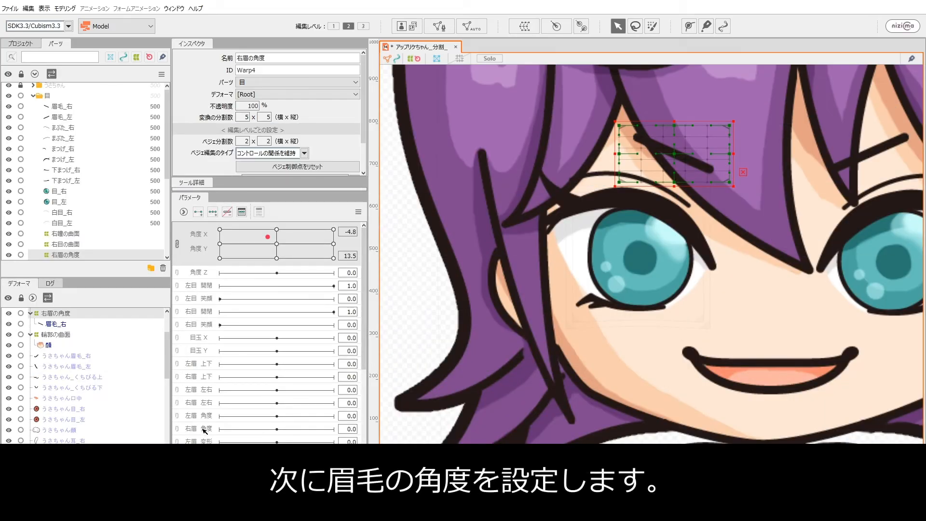
# Add three keys to 右眉 角度 and rotate the 右眉の角度 deformer to a drooping brow at -1.0 and a raised brow at 1.0
pyautogui.click(205, 428)
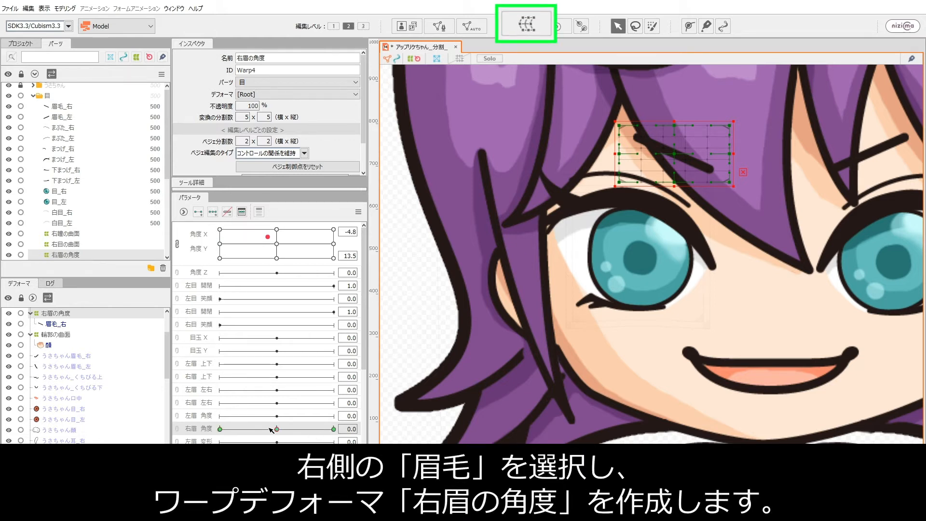
pyautogui.moveTo(274, 429); pyautogui.dragTo(197, 440)
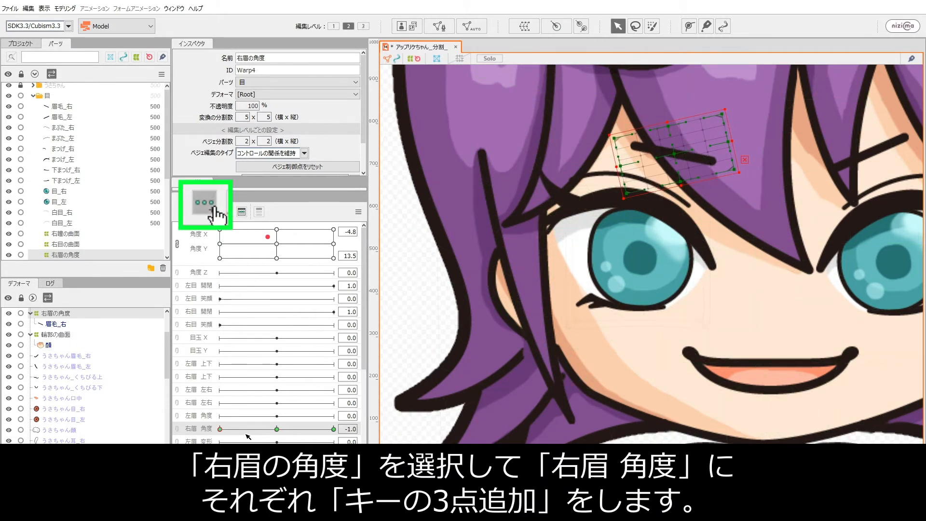
pyautogui.click(334, 429)
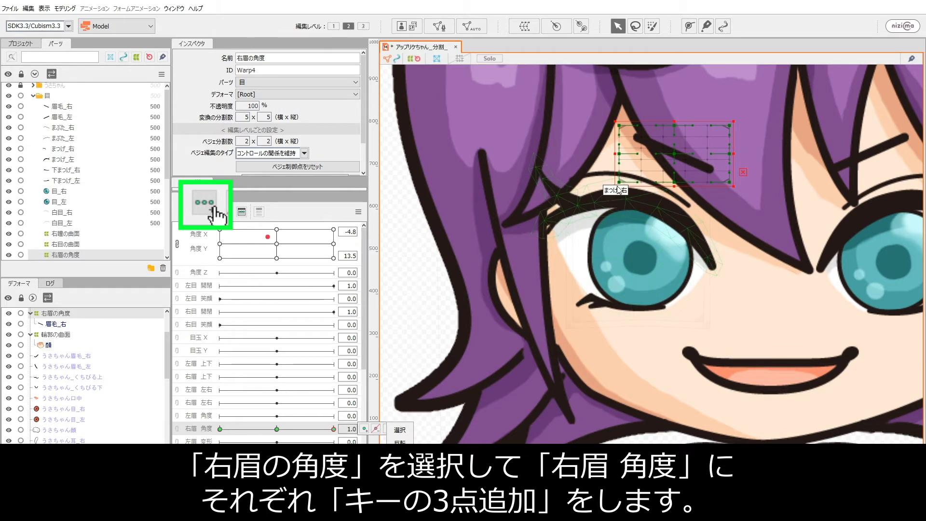
pyautogui.moveTo(609, 117); pyautogui.dragTo(616, 107)
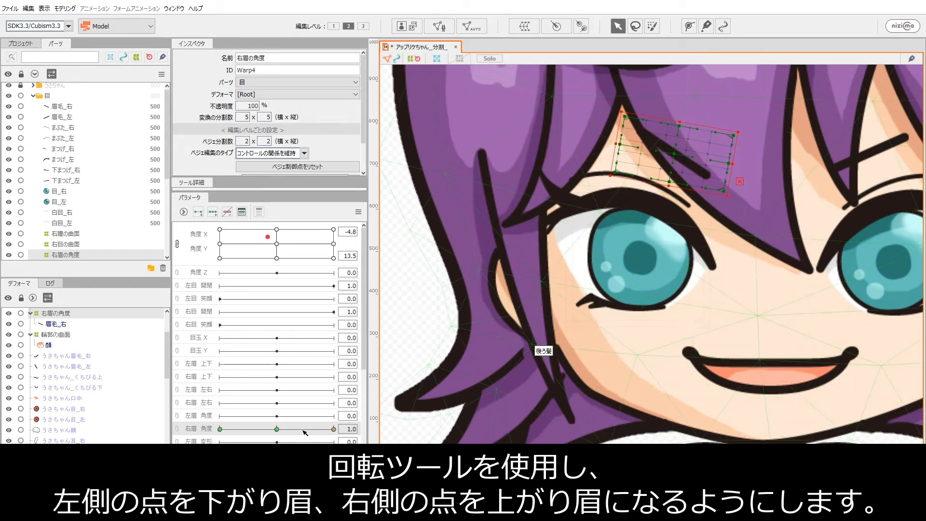
pyautogui.moveTo(303, 431); pyautogui.dragTo(278, 429)
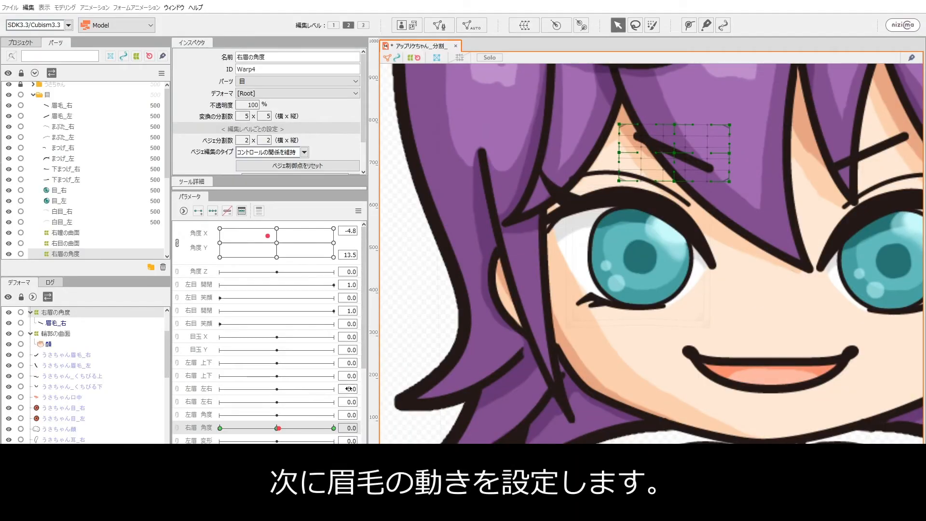
# Create a warp deformer named 右眉の移動 in the 目 part as the parent of 右眉の角度
pyautogui.click(82, 347)
pyautogui.click(72, 314)
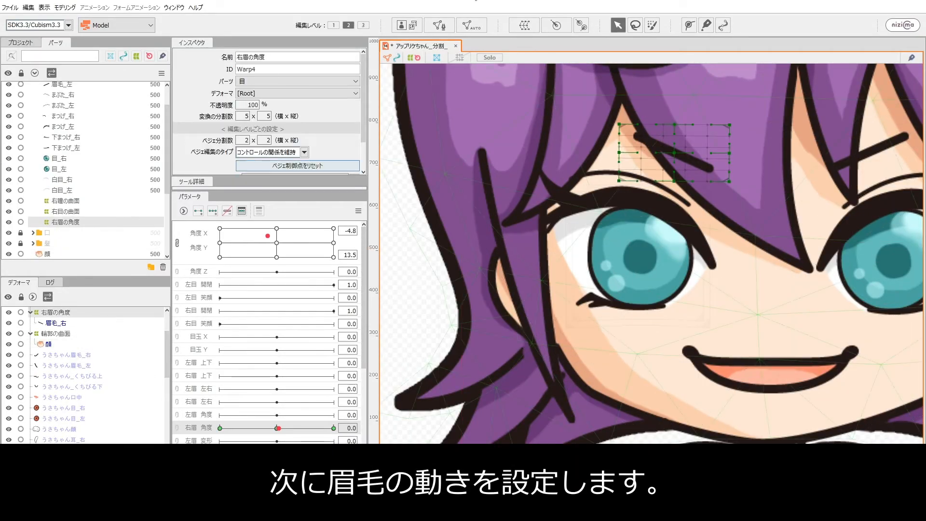
pyautogui.click(519, 30)
pyautogui.click(527, 288)
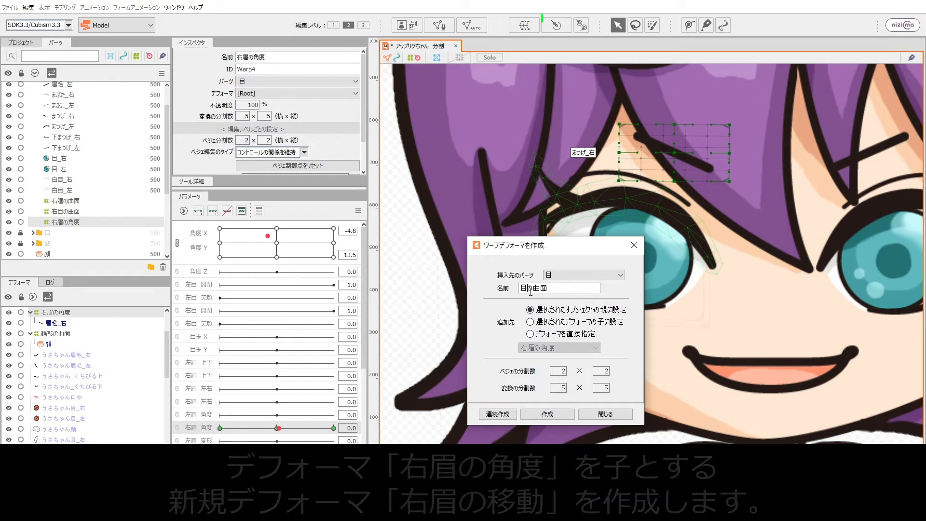
pyautogui.moveTo(552, 289); pyautogui.dragTo(430, 265)
pyautogui.write('mi')
pyautogui.press('BackSpace')
pyautogui.press('BackSpace')
pyautogui.write('右眉の')
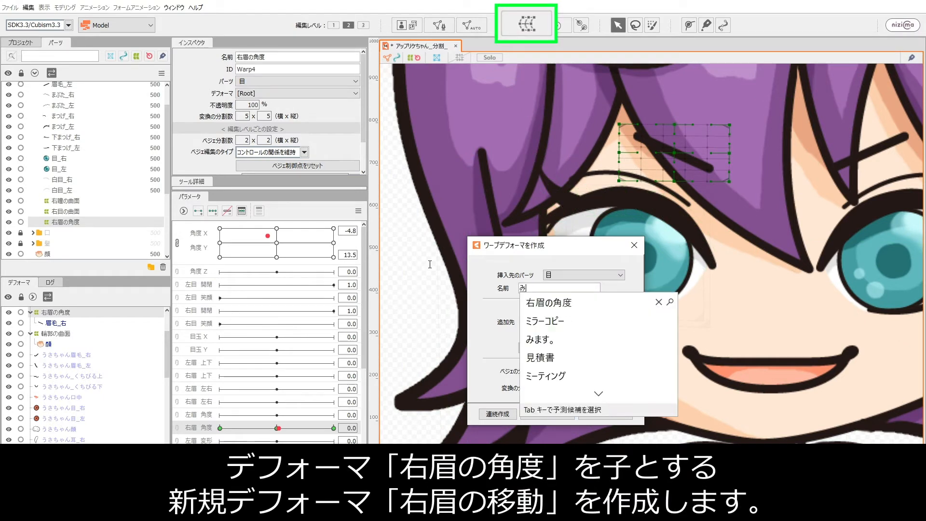
pyautogui.write('移動')
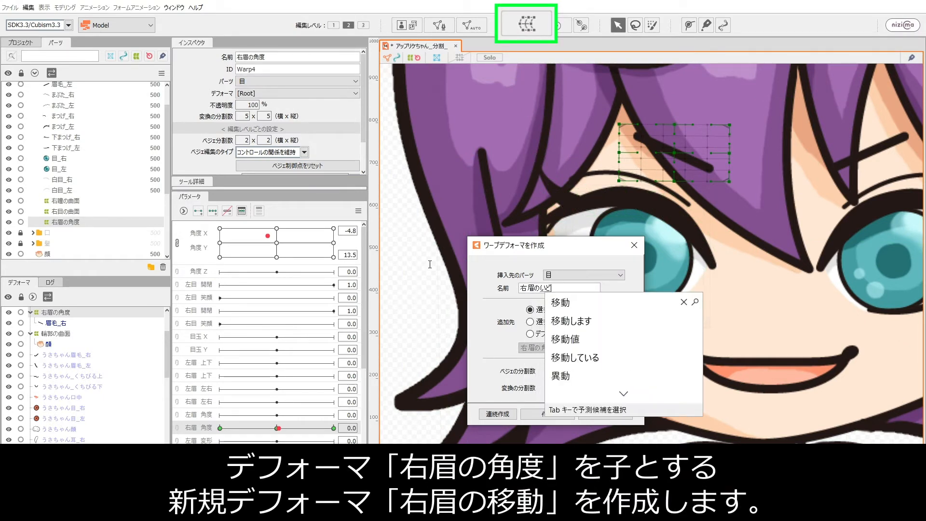
pyautogui.press('Return')
pyautogui.click(545, 414)
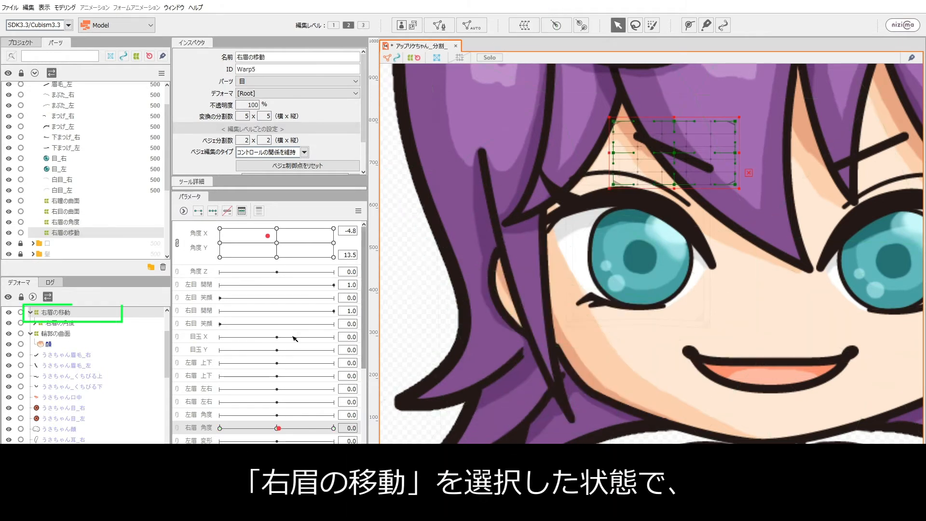
# Add three keys to the 左眉 左右 and 右眉 左右 parameters for the 右眉の移動 deformer
pyautogui.click(62, 312)
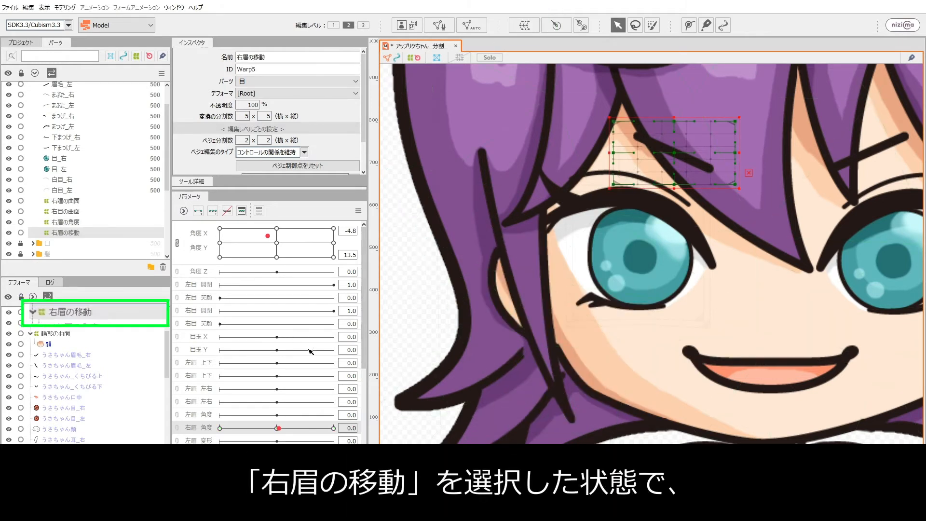
pyautogui.click(195, 392)
pyautogui.keyDown('ctrl'); pyautogui.click(202, 402); pyautogui.keyUp('ctrl')
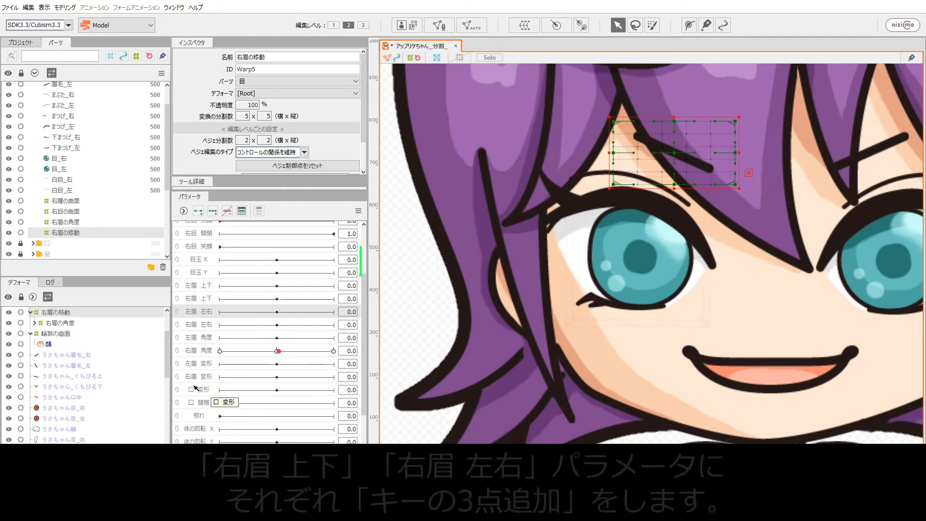
pyautogui.scroll(-3, 205, 299)
pyautogui.click(212, 210)
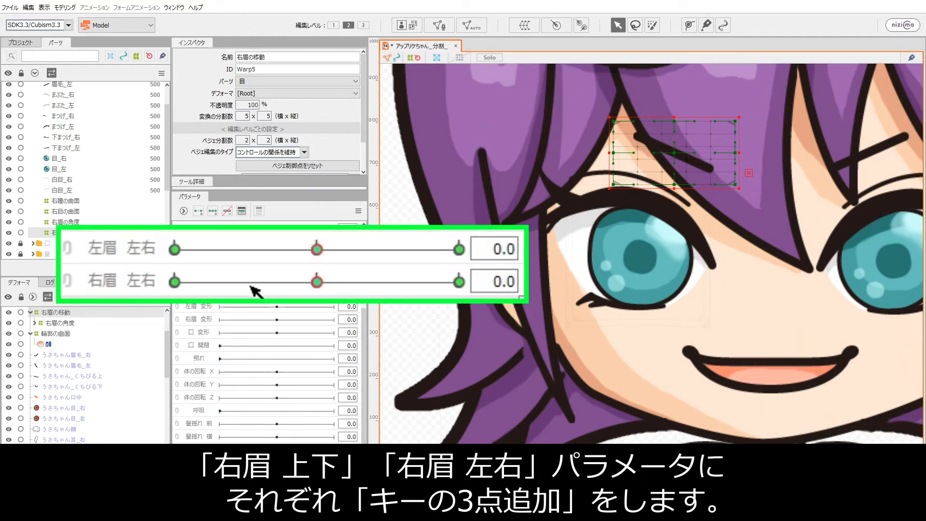
# Shift the 右眉の移動 deformer down at the -1.0 key and up at the 1.0 key of 右眉 左右
pyautogui.click(220, 267)
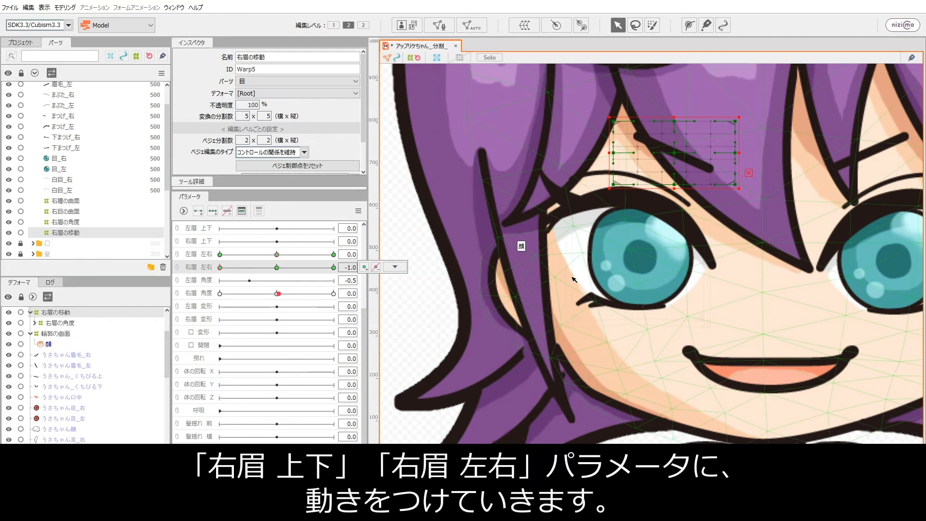
pyautogui.press('Down')
pyautogui.press('Down')
pyautogui.press('Down')
pyautogui.press('Down')
pyautogui.press('Down')
pyautogui.press('Down')
pyautogui.press('Down')
pyautogui.press('Down')
pyautogui.press('Down')
pyautogui.press('Down')
pyautogui.press('Down')
pyautogui.press('Down')
pyautogui.press('Down')
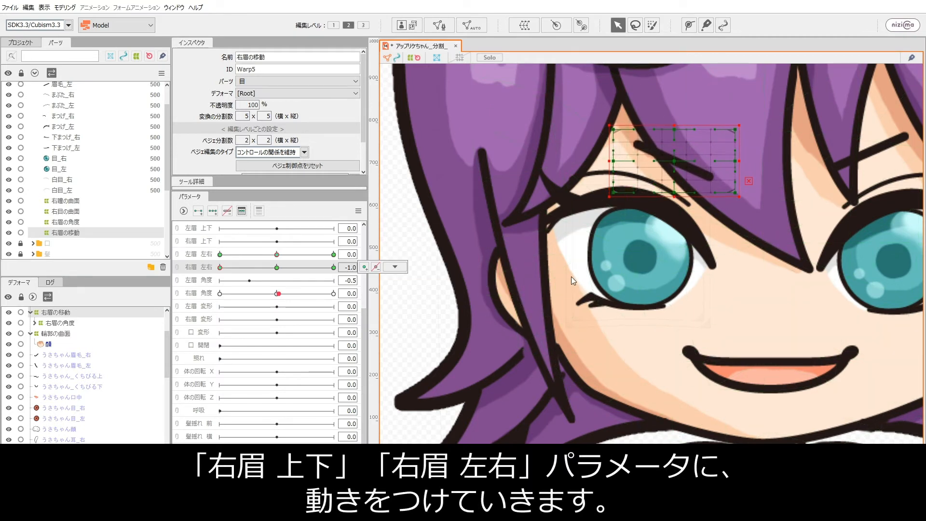
pyautogui.click(333, 268)
pyautogui.click(391, 267)
pyautogui.hotkey('shift', 'Up')
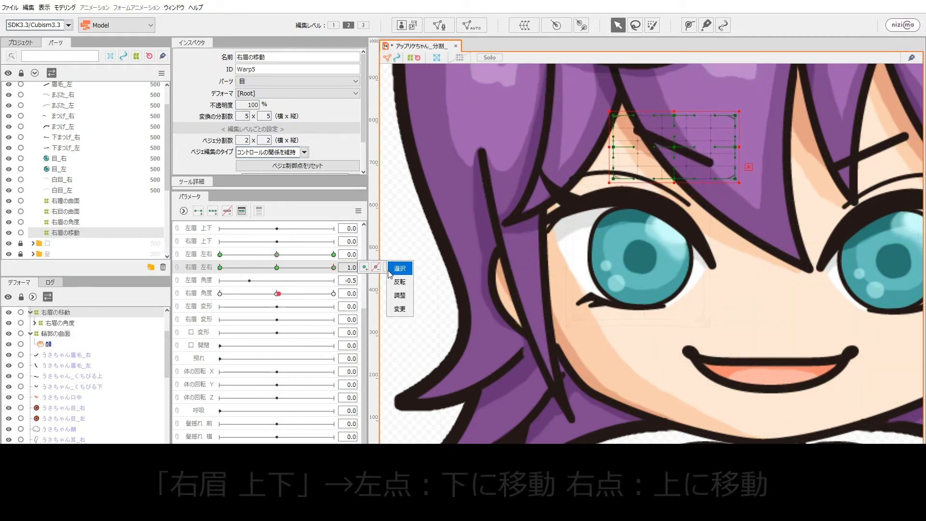
pyautogui.click(277, 268)
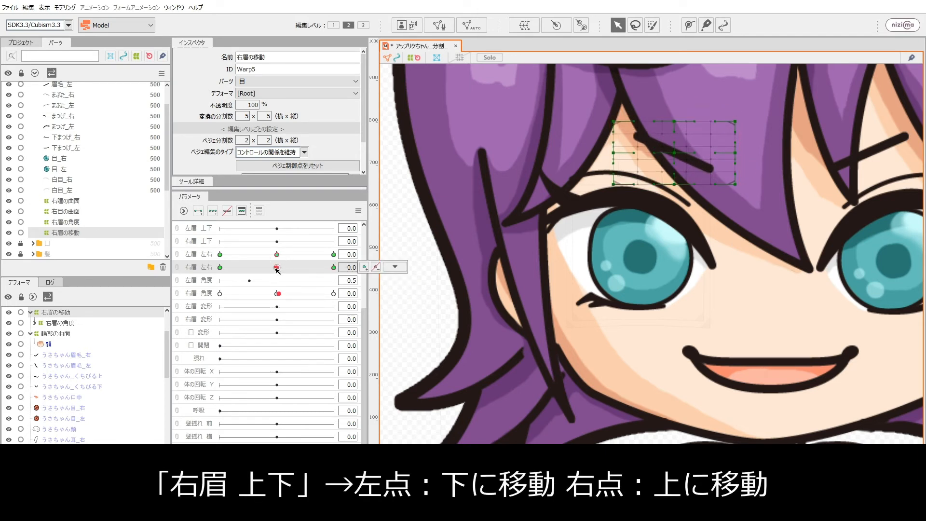
# Shift the 右眉の移動 deformer to the left at the -1.0 key of 左眉 左右 and to the right at its opposite end
pyautogui.click(220, 254)
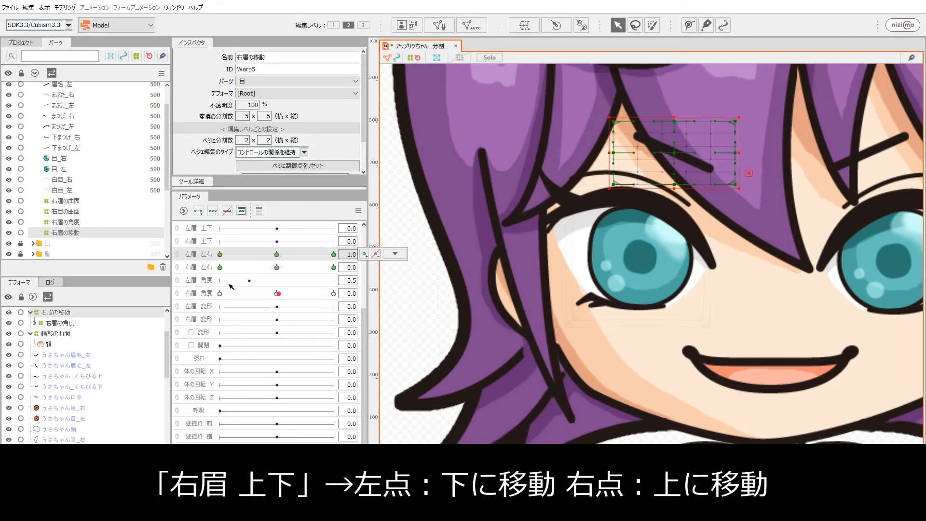
pyautogui.hotkey('shift', 'Left')
pyautogui.hotkey('shift', 'Left')
pyautogui.moveTo(293, 255); pyautogui.dragTo(303, 256)
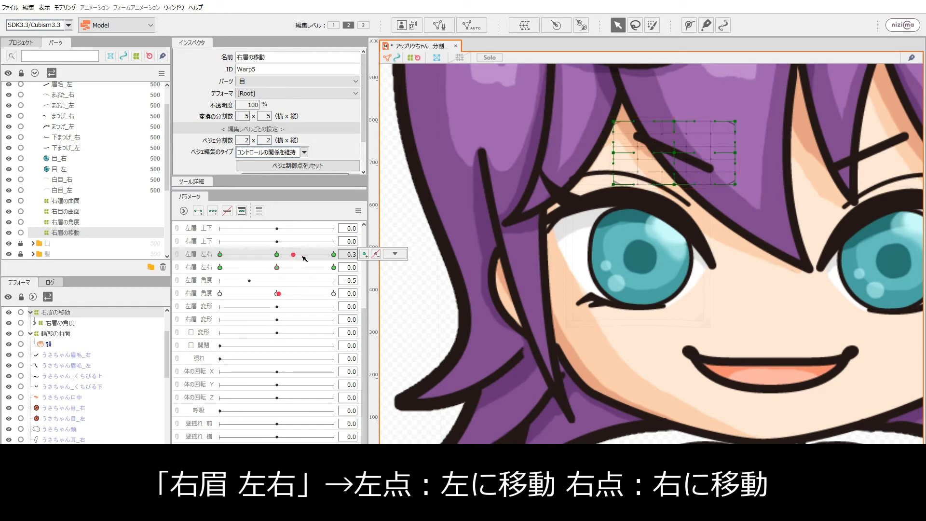
pyautogui.hotkey('shift', 'Right')
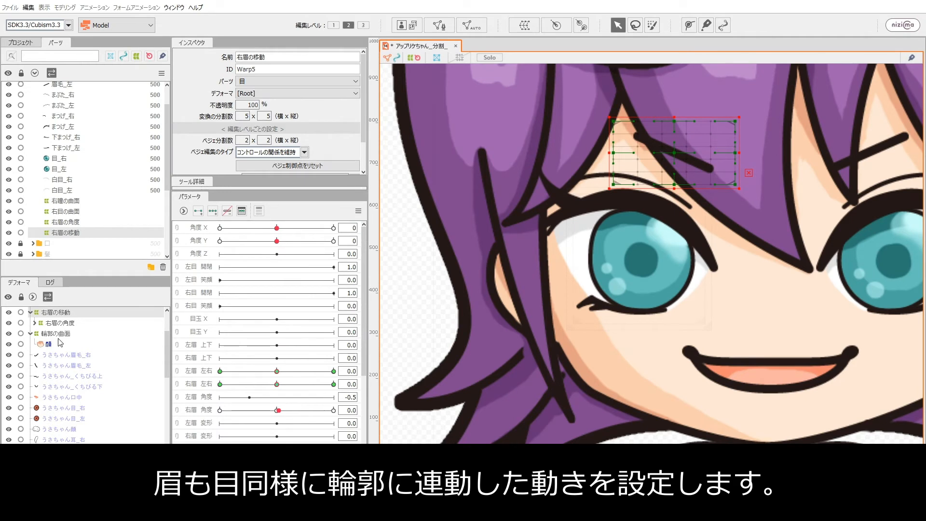
# Create a warp deformer named 右眉の曲面 in the 目 part as the parent of 右眉の移動
pyautogui.click(58, 335)
pyautogui.click(54, 314)
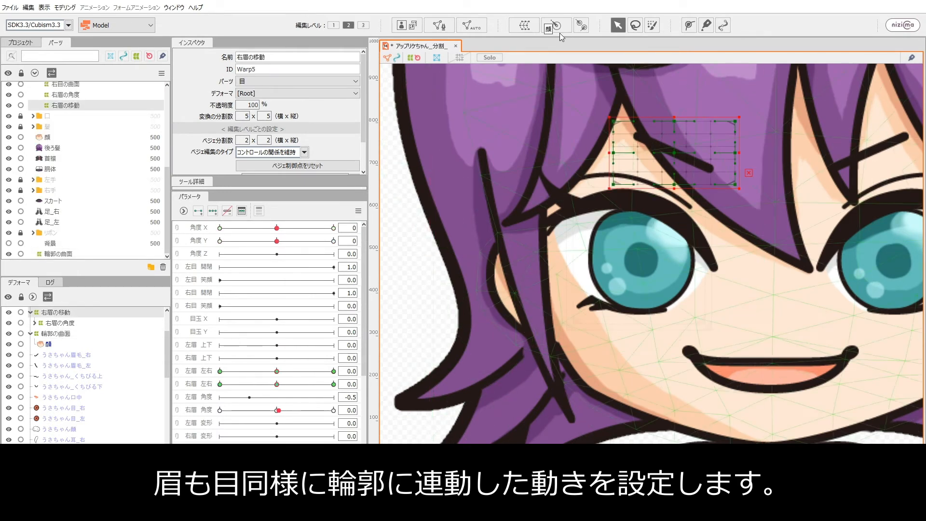
pyautogui.click(524, 31)
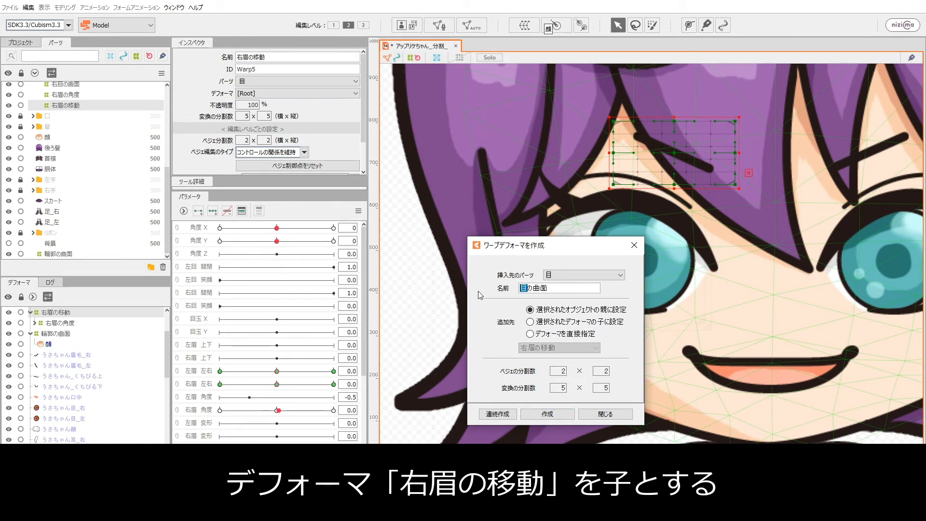
pyautogui.write('m')
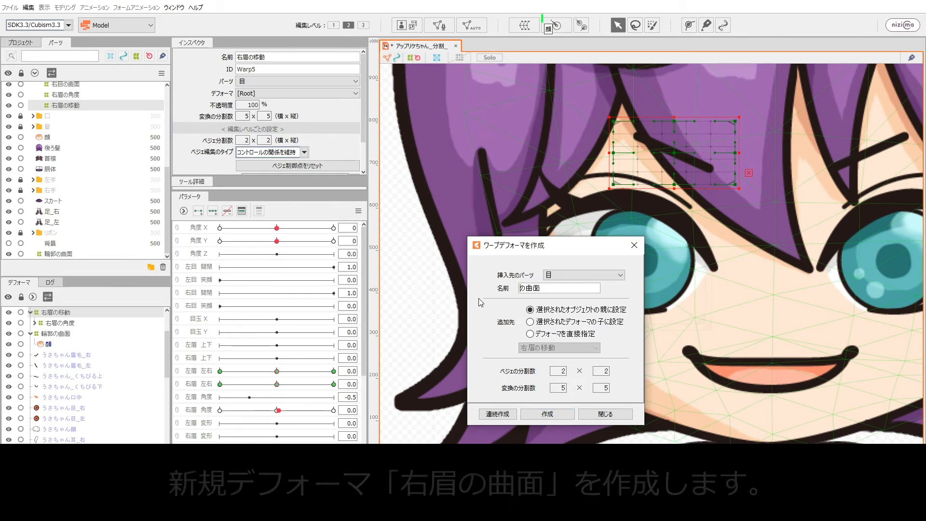
pyautogui.write('igimayu')
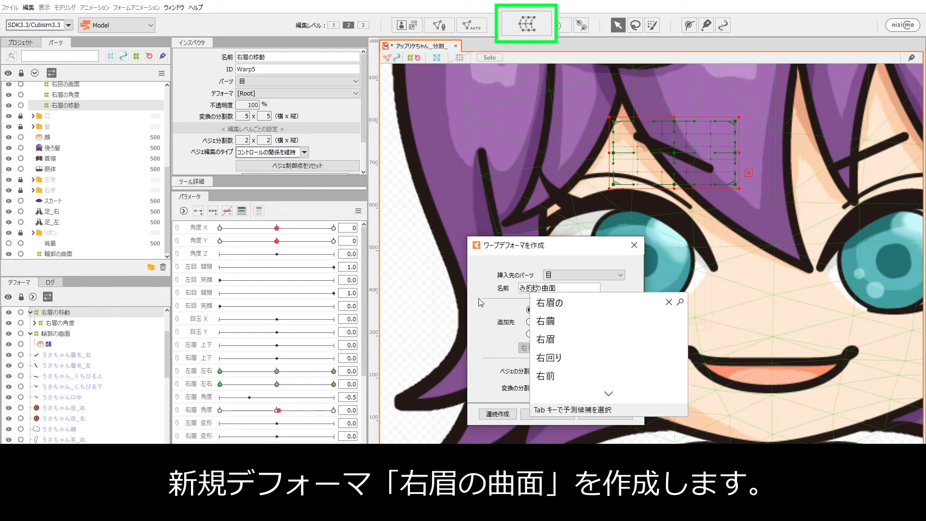
pyautogui.press('space')
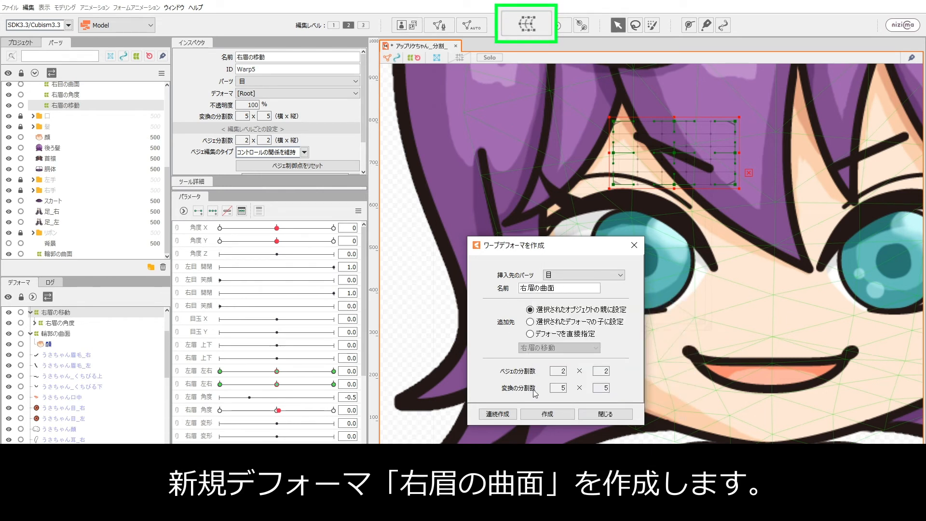
pyautogui.click(544, 414)
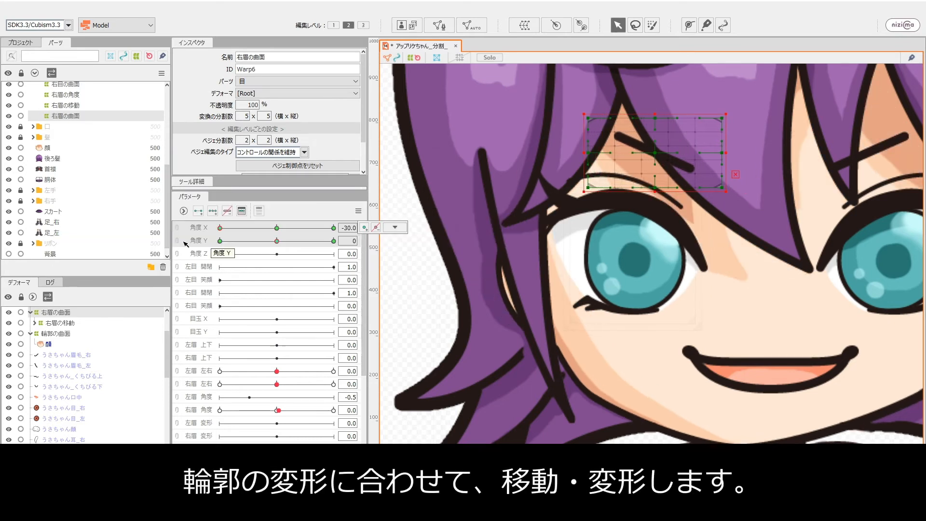
# Narrow the 右眉の曲面 deformer at 角度 X -30 and shift it right at 角度 X 30 to follow the face outline
pyautogui.moveTo(725, 152); pyautogui.dragTo(719, 151)
pyautogui.moveTo(220, 228); pyautogui.dragTo(385, 224)
pyautogui.press('Right')
pyautogui.press('Right')
pyautogui.press('Right')
pyautogui.press('Right')
pyautogui.press('Right')
pyautogui.press('Right')
pyautogui.press('Right')
pyautogui.press('Right')
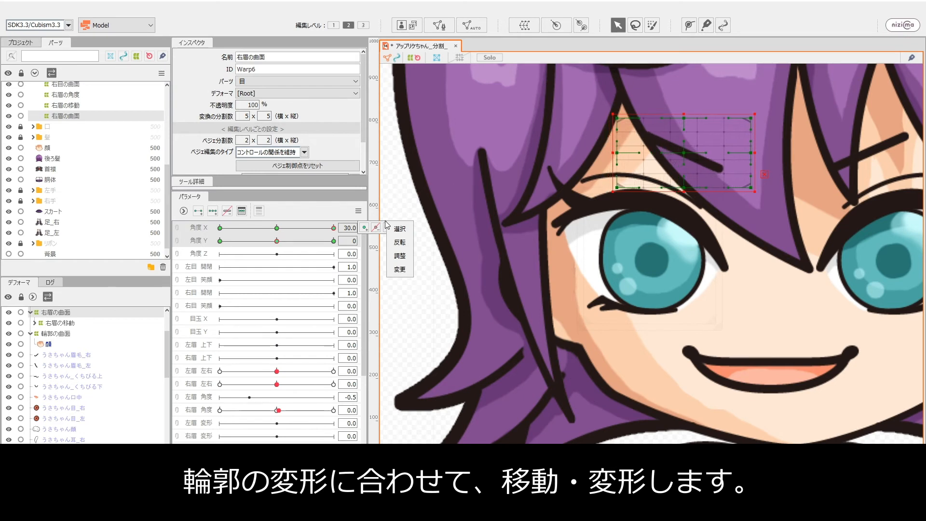
# Return 角度 X to its centre key and move the 右眉の曲面 deformer down at the lower key of 角度 Y
pyautogui.click(277, 229)
pyautogui.moveTo(277, 241); pyautogui.dragTo(240, 241)
pyautogui.press('Down')
pyautogui.press('Down')
pyautogui.press('Down')
pyautogui.press('Down')
pyautogui.press('Down')
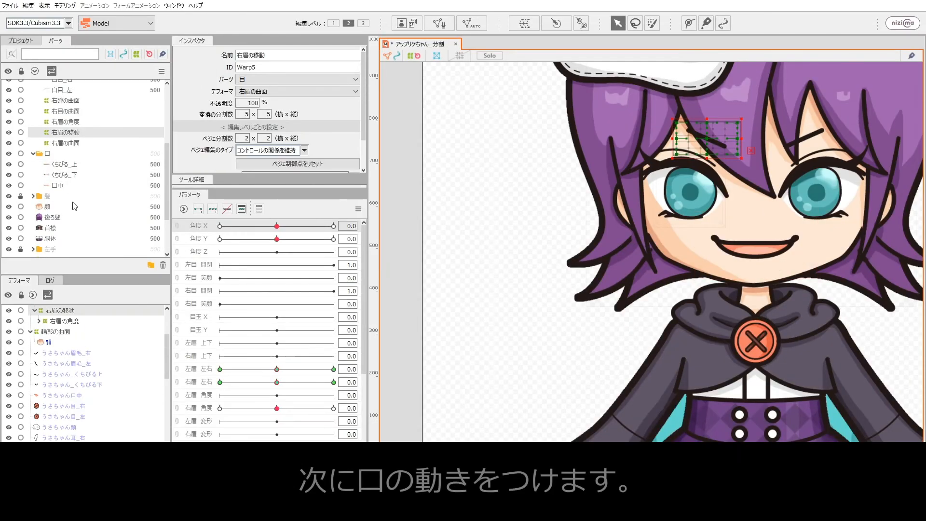
# Create a warp deformer named 口の曲面 in the 口 part as the parent of くちびる_上, くちびる_下 and 口中
pyautogui.click(70, 167)
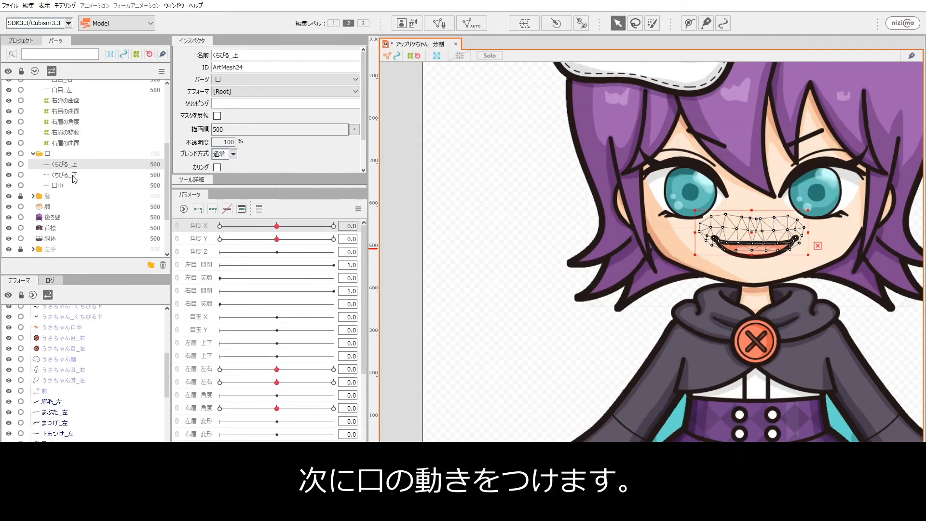
pyautogui.keyDown('ctrl'); pyautogui.click(73, 176); pyautogui.keyUp('ctrl')
pyautogui.keyDown('ctrl'); pyautogui.click(74, 187); pyautogui.keyUp('ctrl')
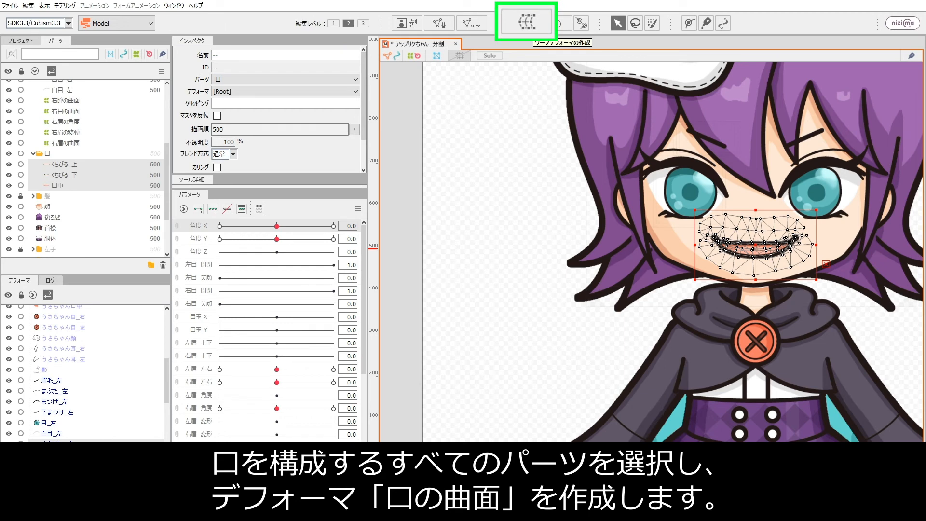
pyautogui.click(527, 23)
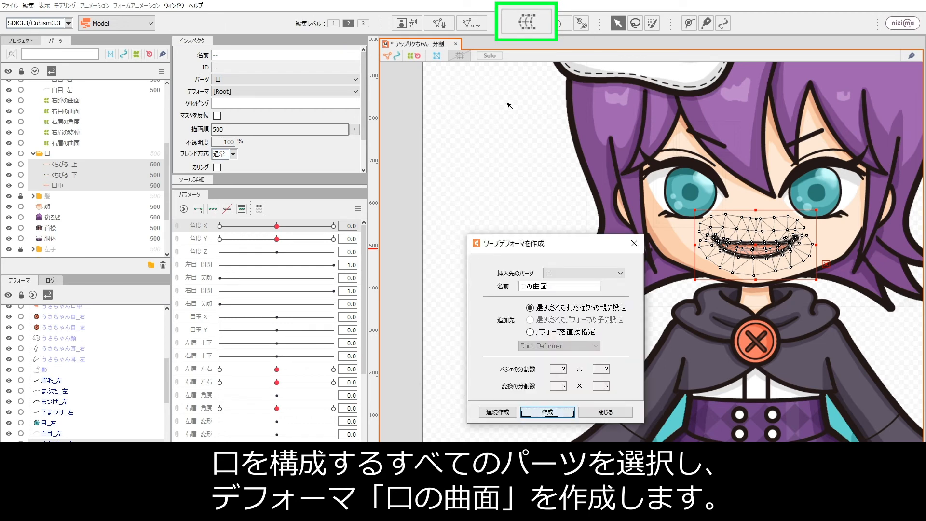
pyautogui.click(541, 412)
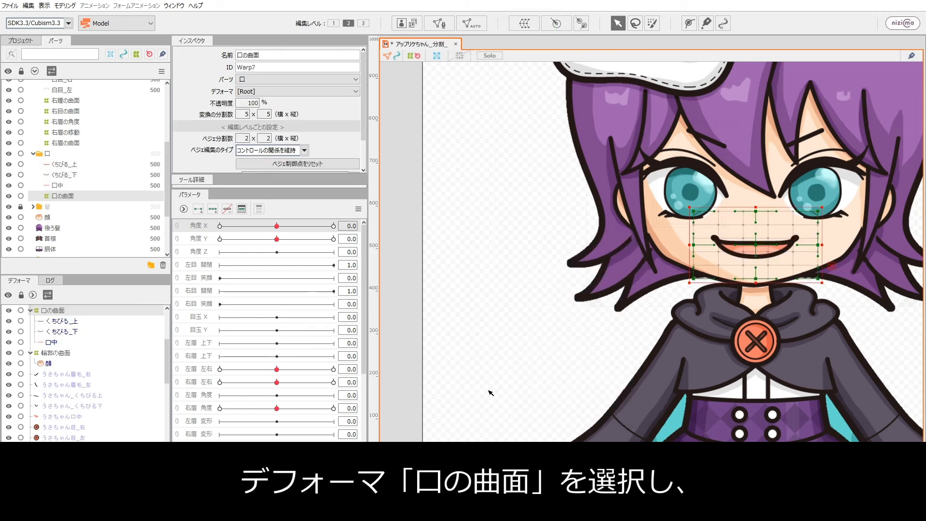
# Add three keys to 角度 X and 角度 Y for the 口の曲面 deformer and set 角度 X to -30
pyautogui.keyDown('ctrl'); pyautogui.click(201, 239); pyautogui.keyUp('ctrl')
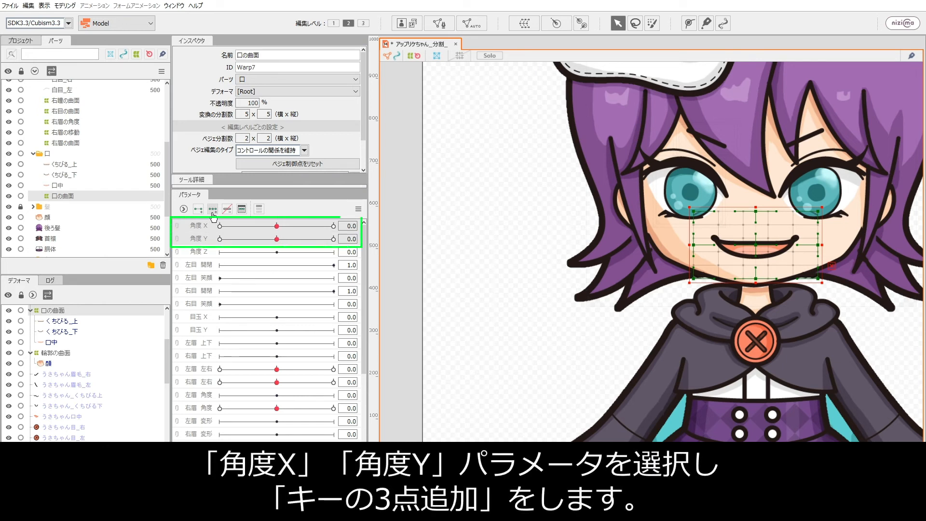
pyautogui.click(213, 211)
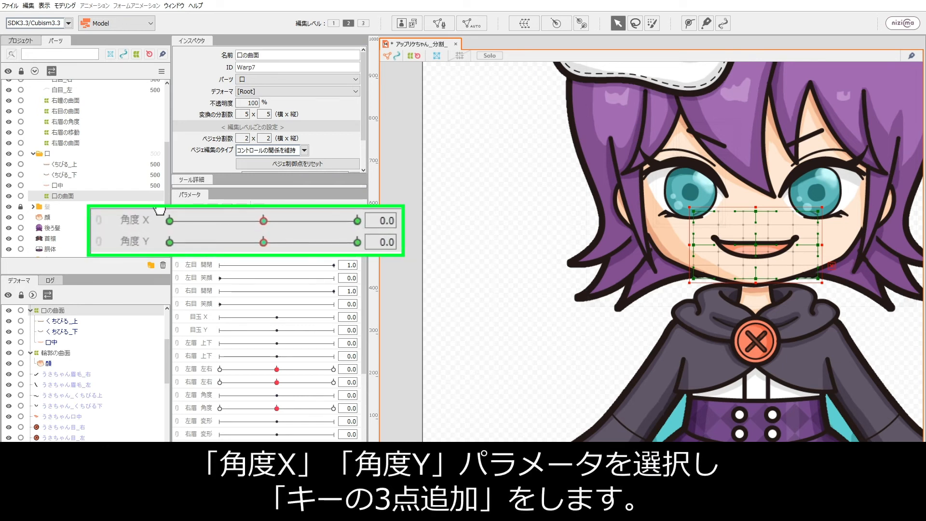
pyautogui.click(169, 220)
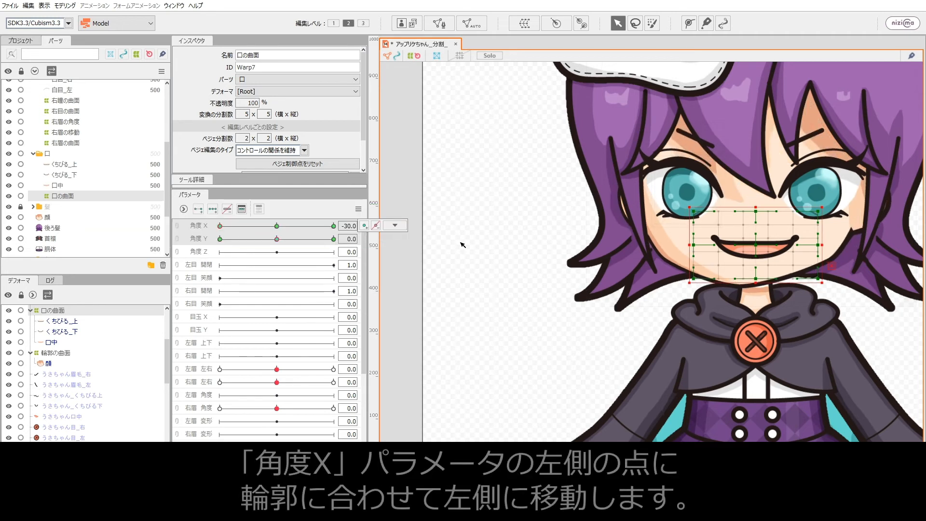
# Move the 口の曲面 deformer left along the face outline at 角度 X -30 and mirror the movement to the opposite key with 動きの反転
pyautogui.moveTo(773, 236); pyautogui.dragTo(810, 246)
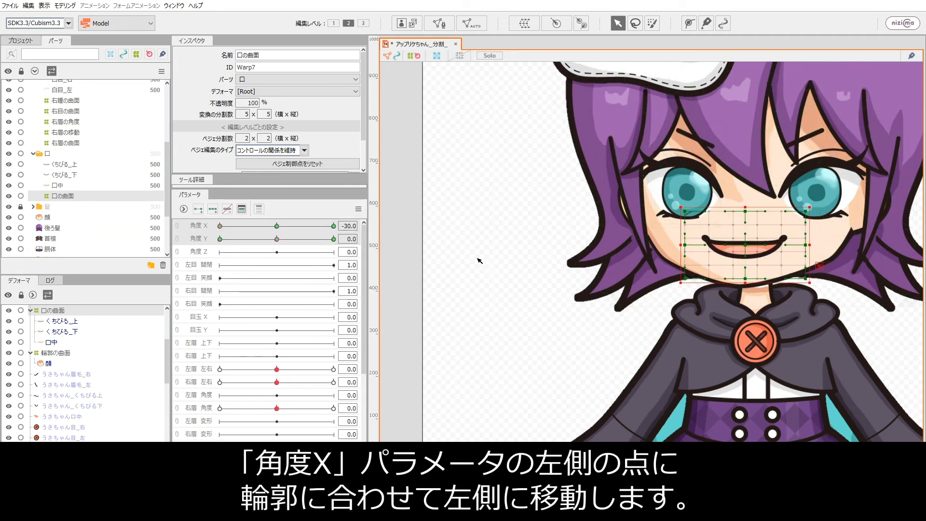
pyautogui.click(359, 209)
pyautogui.click(444, 292)
pyautogui.click(464, 261)
pyautogui.keyDown('ctrl'); pyautogui.click(235, 239); pyautogui.keyUp('ctrl')
pyautogui.click(359, 210)
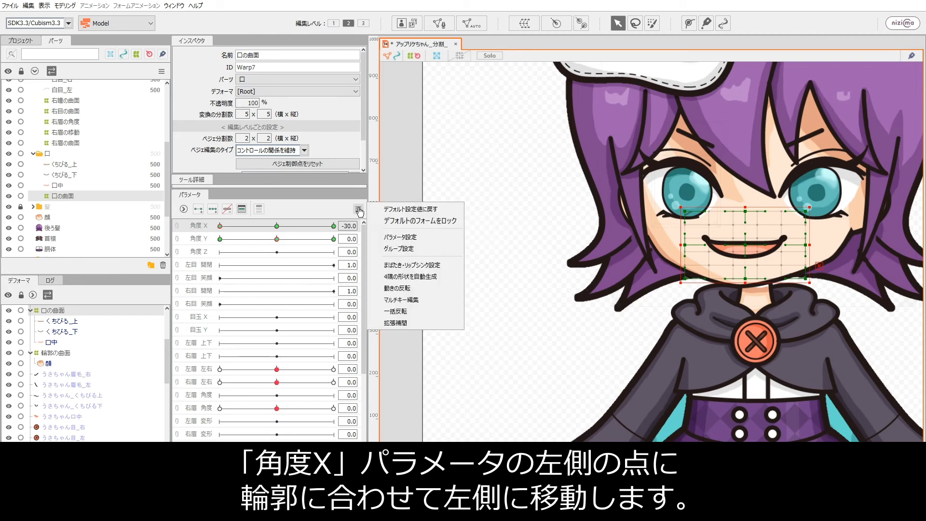
pyautogui.click(424, 299)
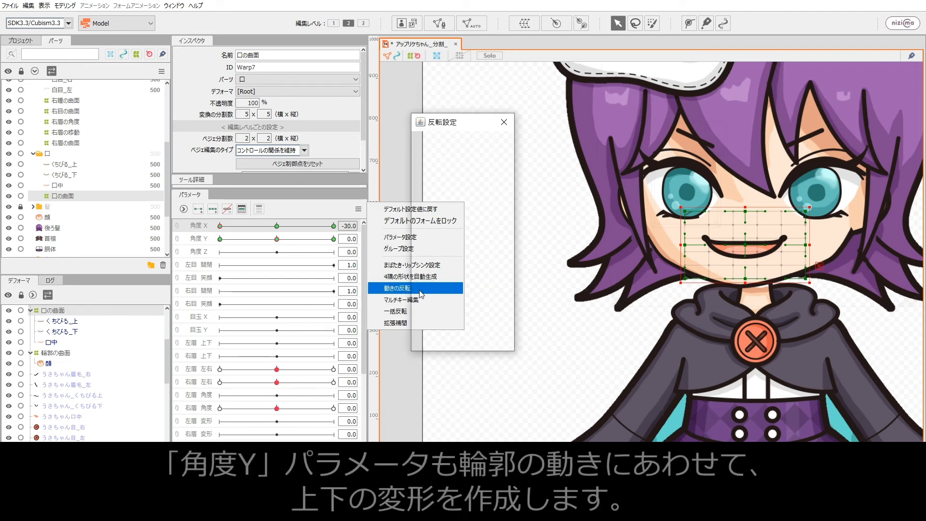
pyautogui.click(444, 342)
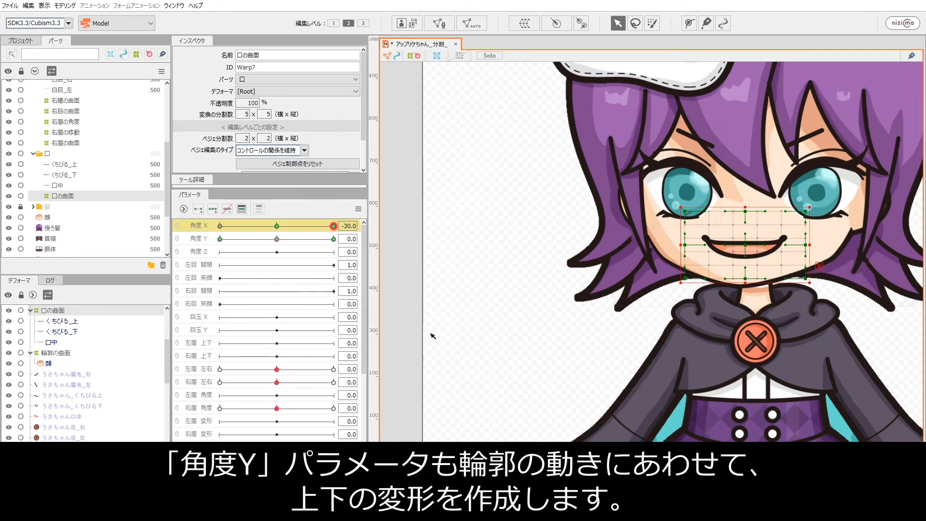
# Set 角度 Y to -30 with 角度 X at 0 and nudge the 口の曲面 deformer down to match the face outline's movement
pyautogui.moveTo(216, 256); pyautogui.dragTo(179, 249)
pyautogui.press('Down')
pyautogui.press('Down')
pyautogui.press('Down')
pyautogui.press('Down')
pyautogui.press('Down')
pyautogui.press('Down')
pyautogui.press('Down')
pyautogui.press('Down')
pyautogui.press('Down')
pyautogui.press('Down')
pyautogui.press('Down')
pyautogui.press('Down')
pyautogui.press('Down')
pyautogui.press('Down')
pyautogui.press('Down')
pyautogui.press('Down')
pyautogui.press('Down')
pyautogui.press('Down')
pyautogui.press('Down')
pyautogui.press('Down')
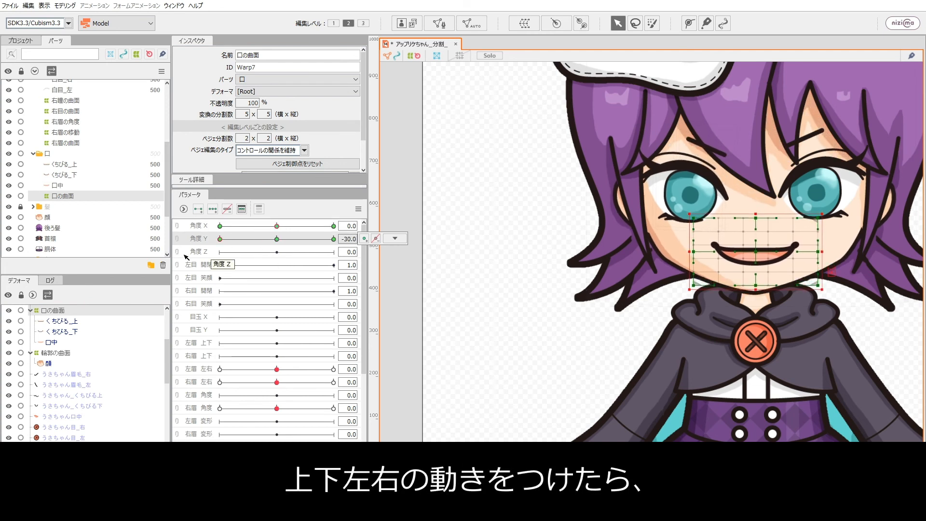
# Apply 4隅の形状を自動生成 to 口の曲面 for 角度 X and 角度 Y, and link both parameters to check the diagonal movement
pyautogui.moveTo(242, 241); pyautogui.dragTo(270, 262)
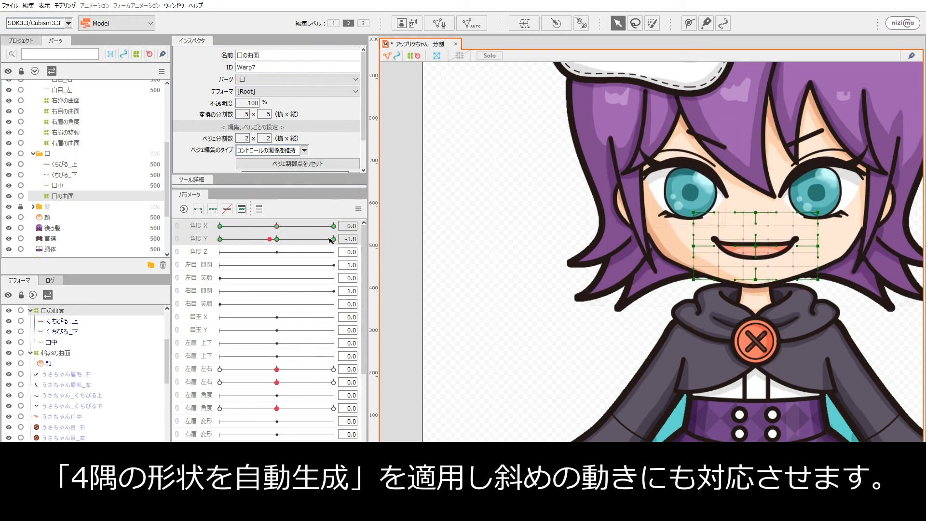
pyautogui.click(358, 208)
pyautogui.click(449, 277)
pyautogui.click(443, 300)
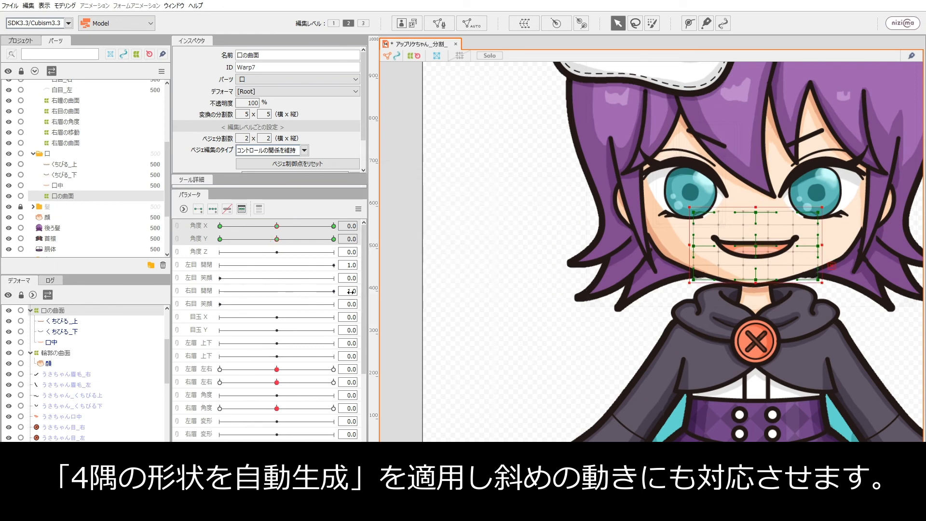
pyautogui.click(176, 227)
pyautogui.moveTo(276, 241); pyautogui.dragTo(232, 245)
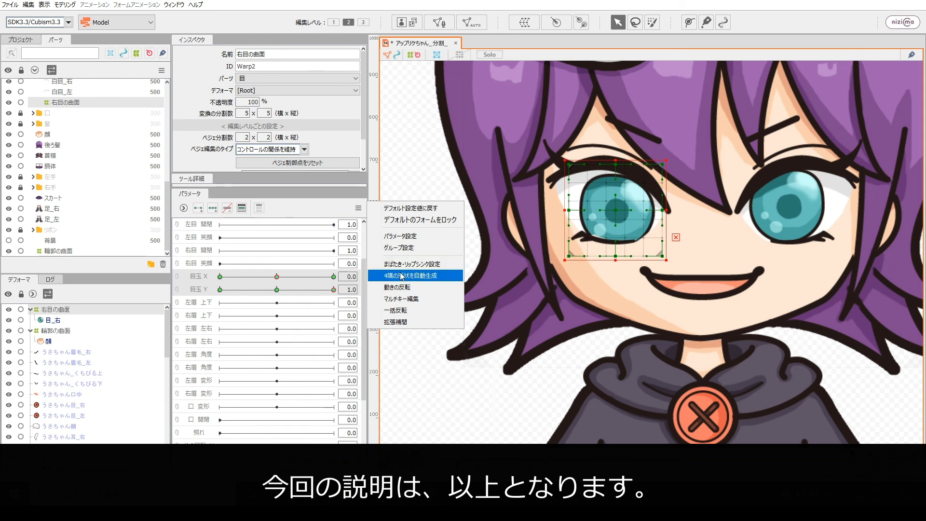
# Auto-generate the four corner shapes of 右目の曲面 for 目玉 X and 目玉 Y, and link both parameters to check the diagonal pupil movement
pyautogui.click(399, 276)
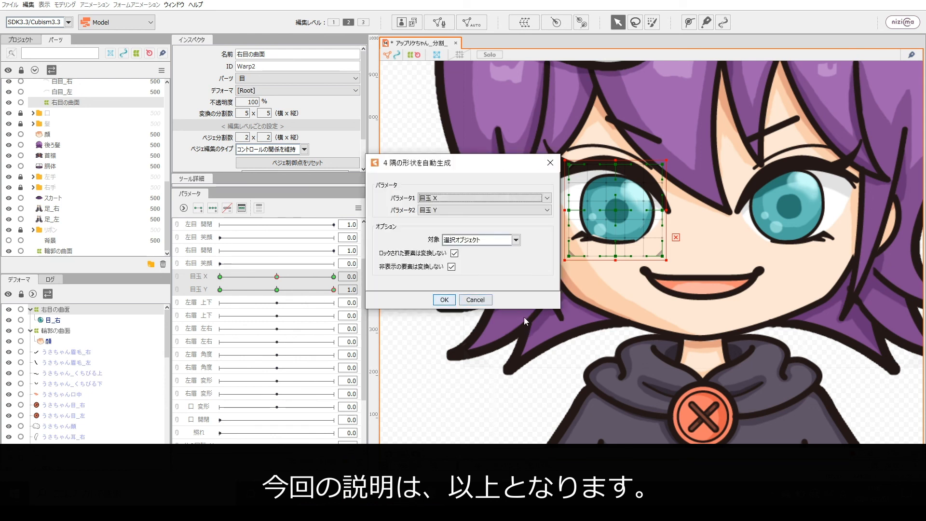
pyautogui.click(443, 299)
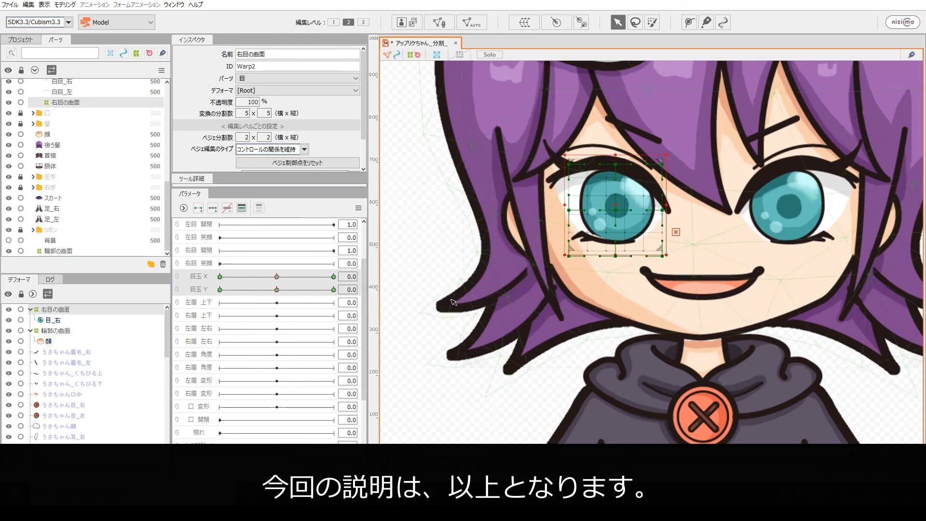
pyautogui.click(182, 282)
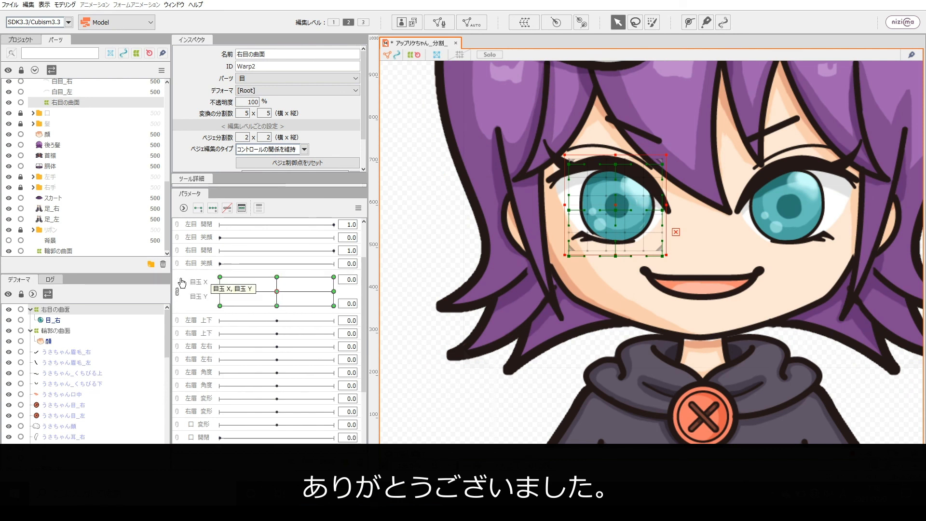
pyautogui.moveTo(279, 297); pyautogui.dragTo(312, 305)
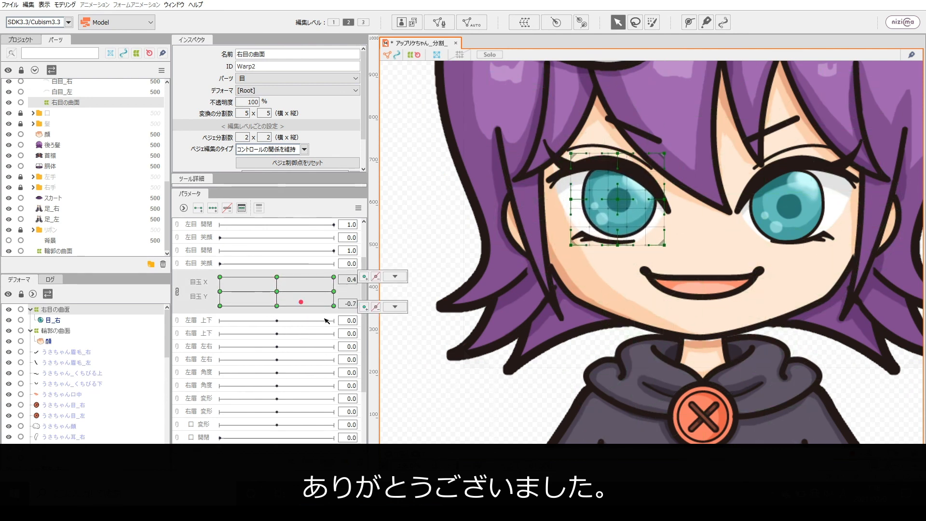